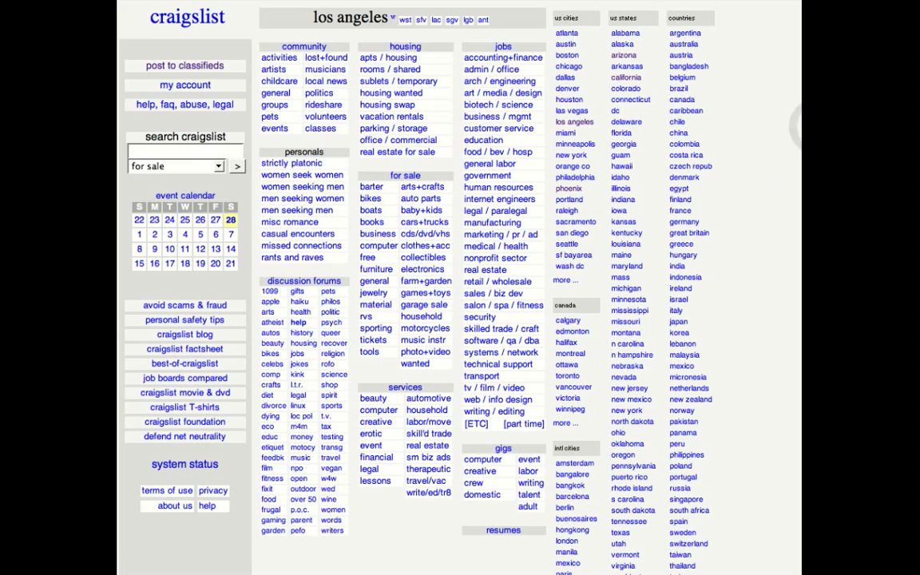
Step: Go to the Los Angeles Craigslist site and start a new classified posting
scroll(799, 126, "down", 2)
scroll(460, 287, "up", 2)
scroll(568, 104, "down", 2)
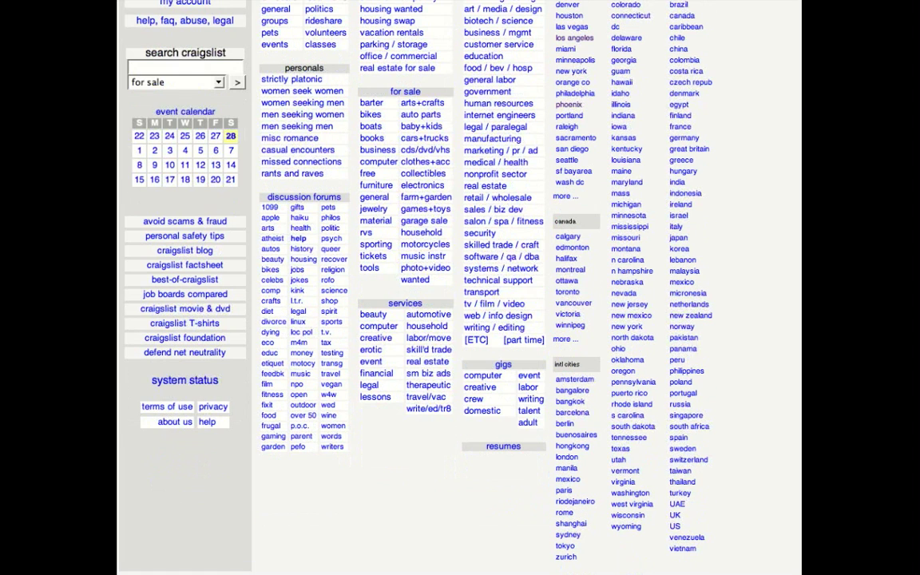
scroll(677, 78, "up", 2)
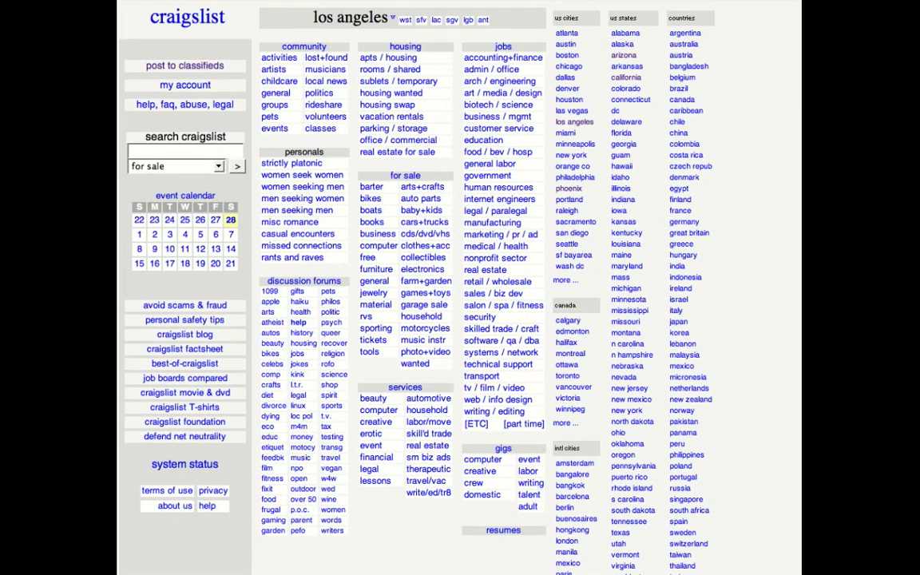
scroll(729, 268, "down", 2)
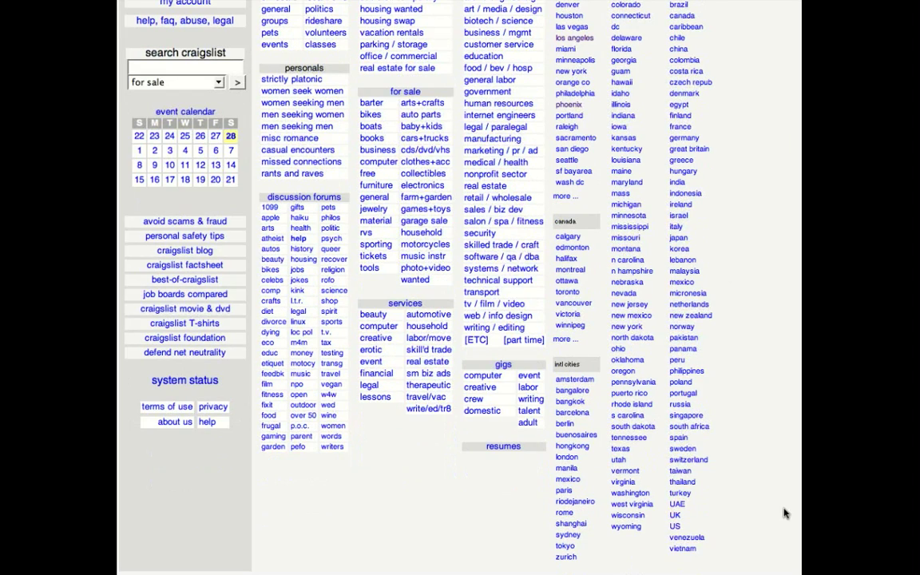
scroll(759, 517, "up", 2)
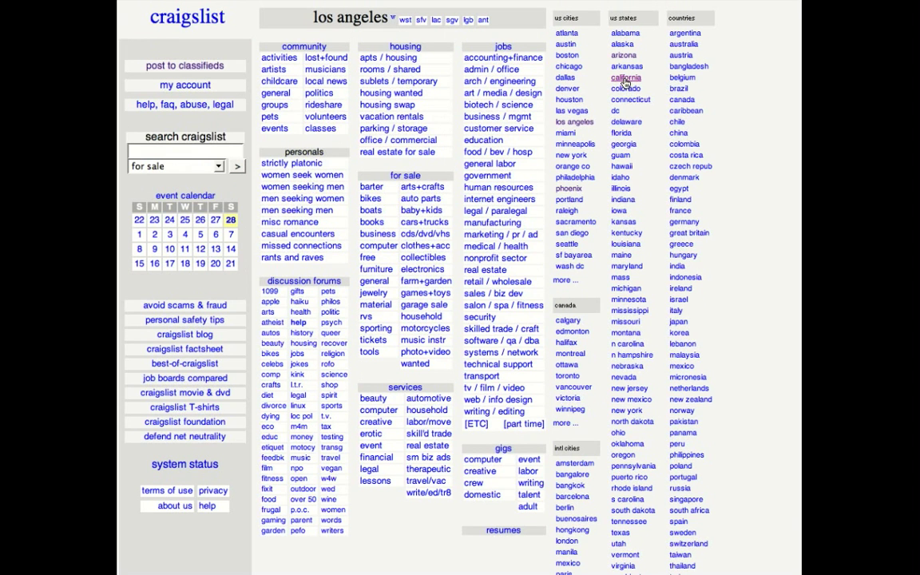
left_click(734, 118)
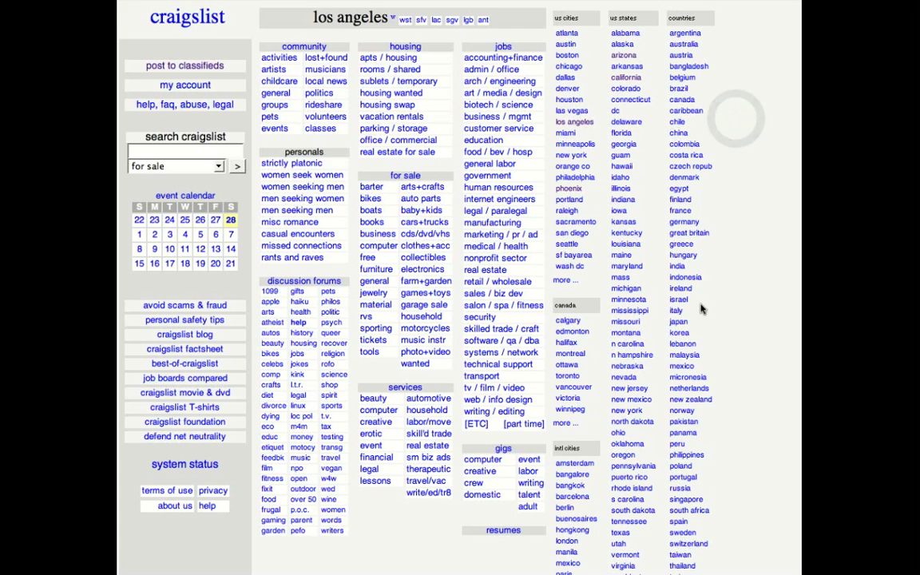
scroll(708, 421, "down", 2)
scroll(663, 383, "up", 2)
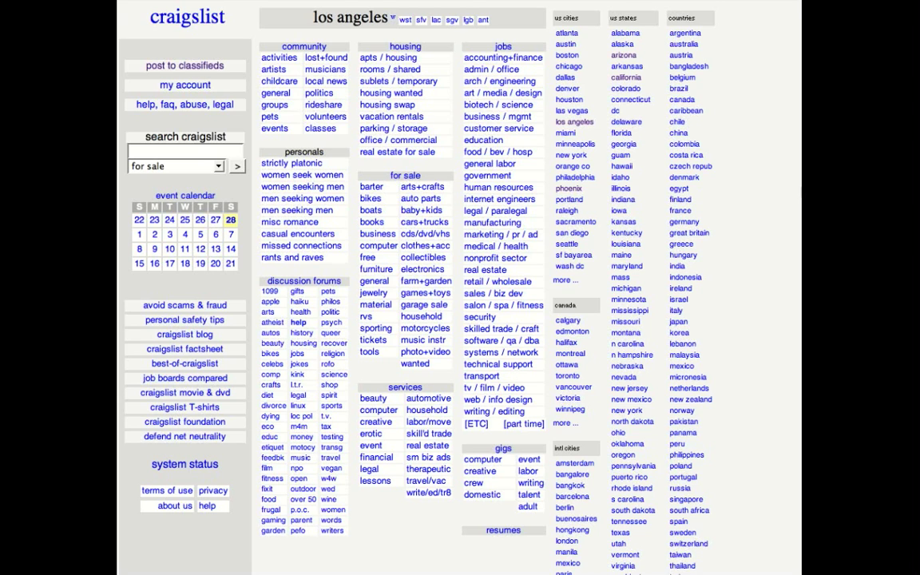
left_click(566, 121)
left_click(168, 67)
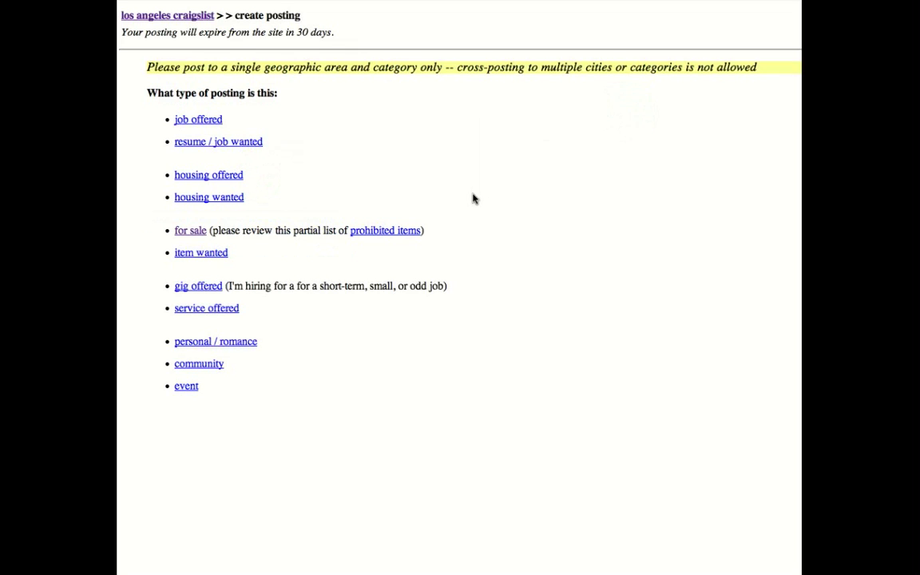
Step: Choose 'for sale' as the posting type
left_click(291, 173)
left_click(328, 357)
left_click(269, 315)
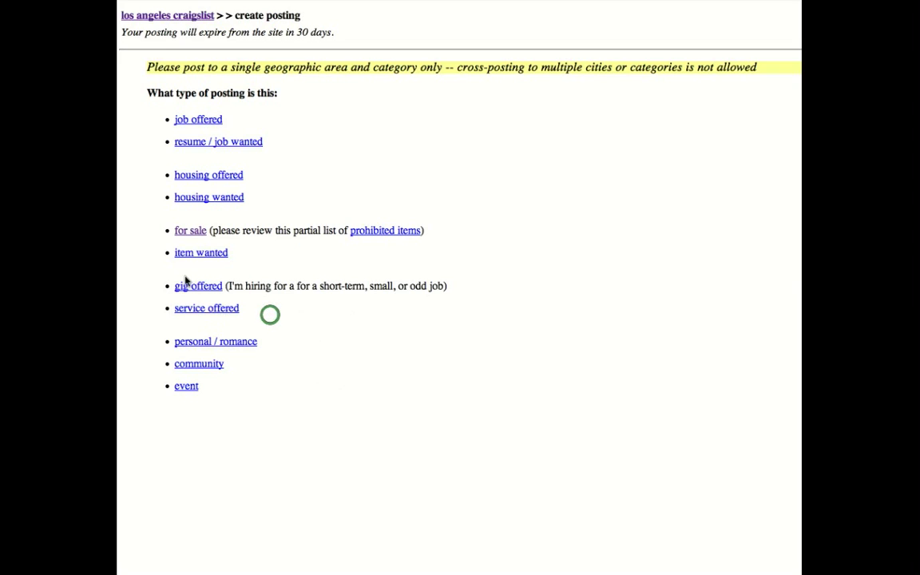
left_click(362, 336)
left_click(254, 245)
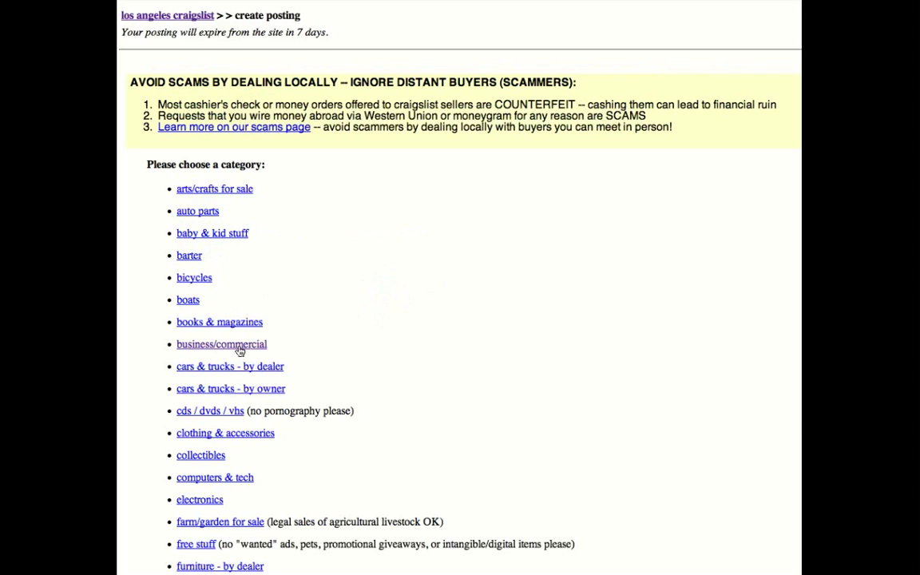
Step: Pick the business/commercial category and the central LA area
left_click(411, 328)
scroll(375, 354, "down", 3)
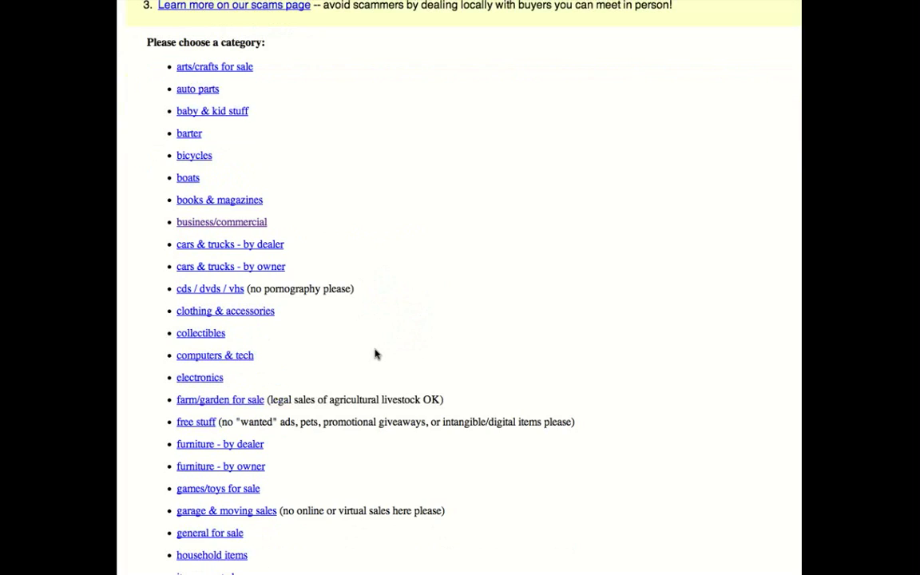
left_click(433, 279)
scroll(402, 320, "down", 7)
scroll(223, 404, "up", 1)
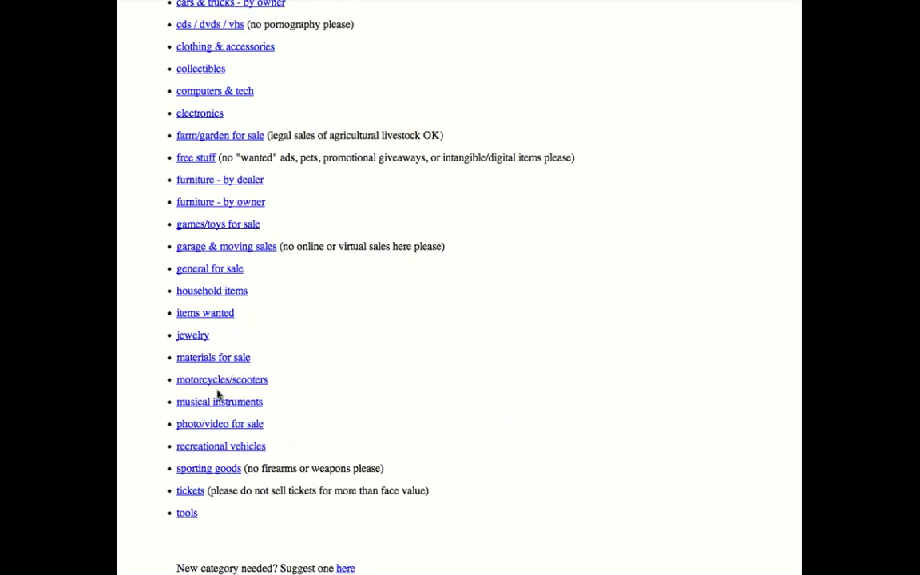
scroll(211, 380, "up", 1)
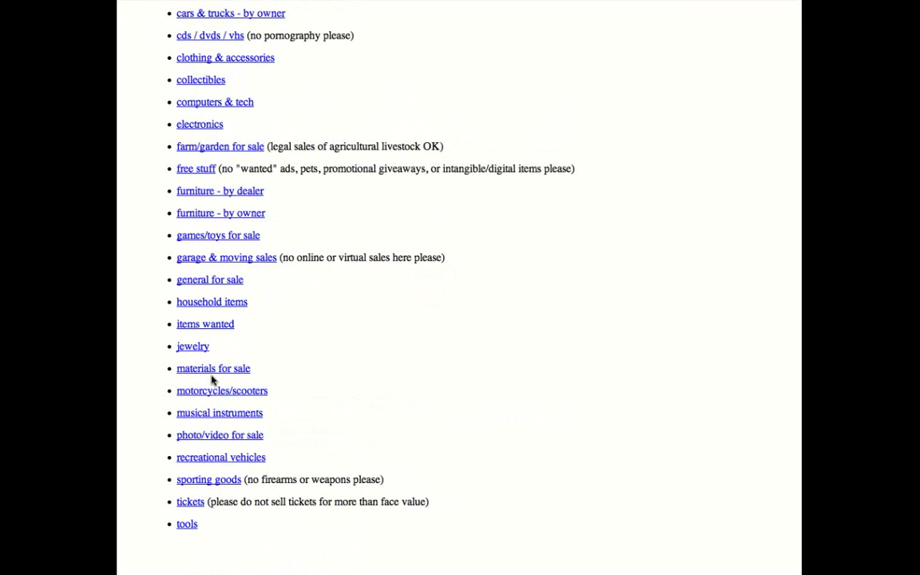
scroll(394, 343, "up", 3)
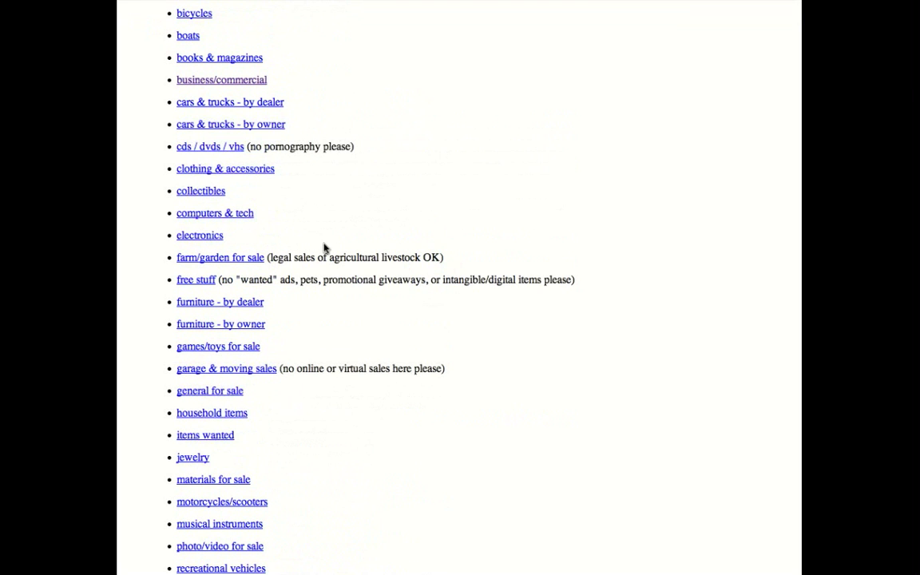
left_click(394, 209)
scroll(394, 209, "up", 4)
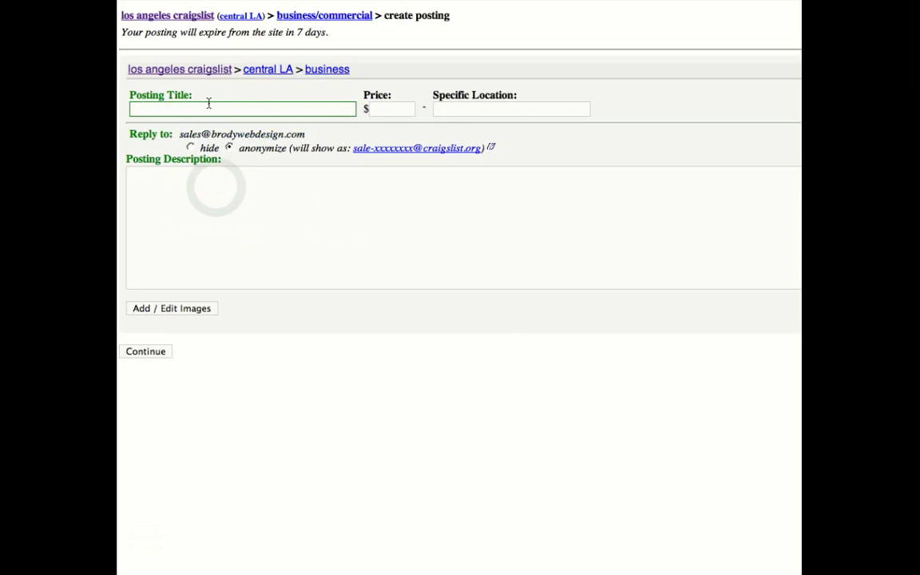
Step: Enter title 'Los Angeles Web Development', price 500 and location Thousand Oaks
left_click(204, 106)
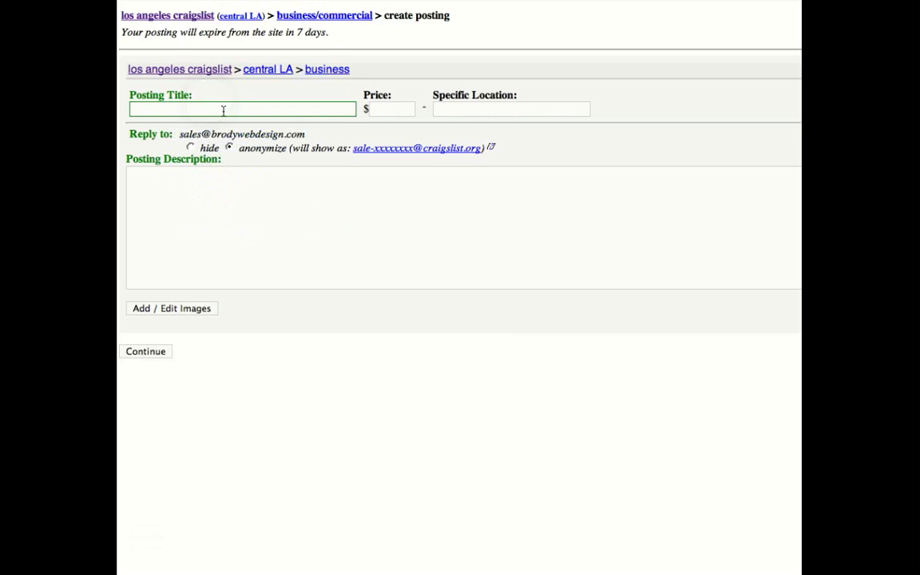
type("Loas")
key("BackSpace")
key("BackSpace")
key("BackSpace")
key("BackSpace")
key("BackSpace")
type("Los Angeles Web E")
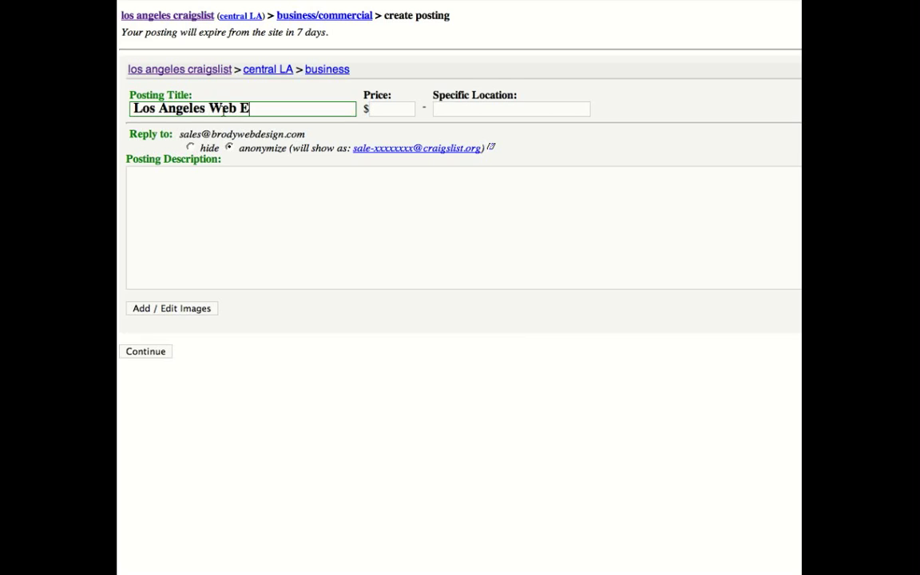
type("ve")
key("BackSpace")
key("BackSpace")
key("BackSpace")
type("Development")
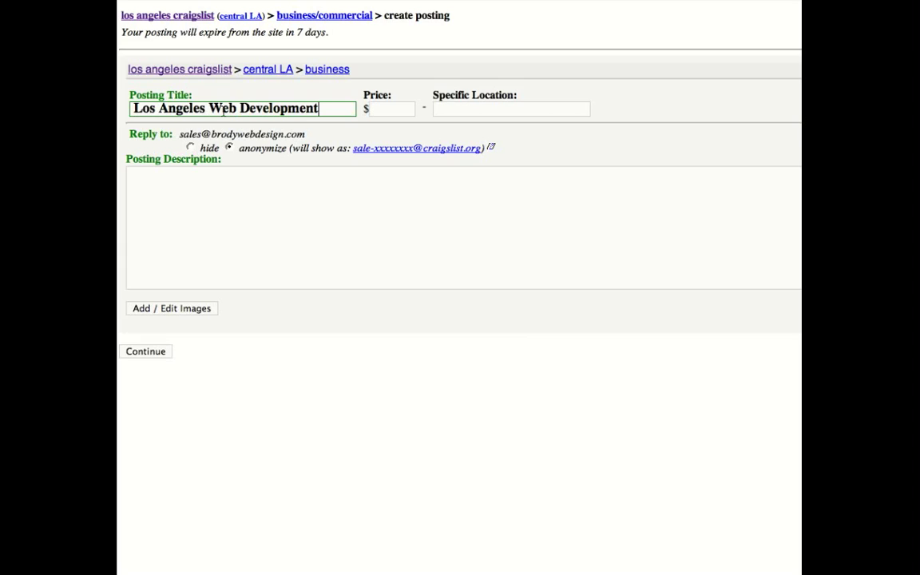
key("Tab")
type("Thousand Oaks")
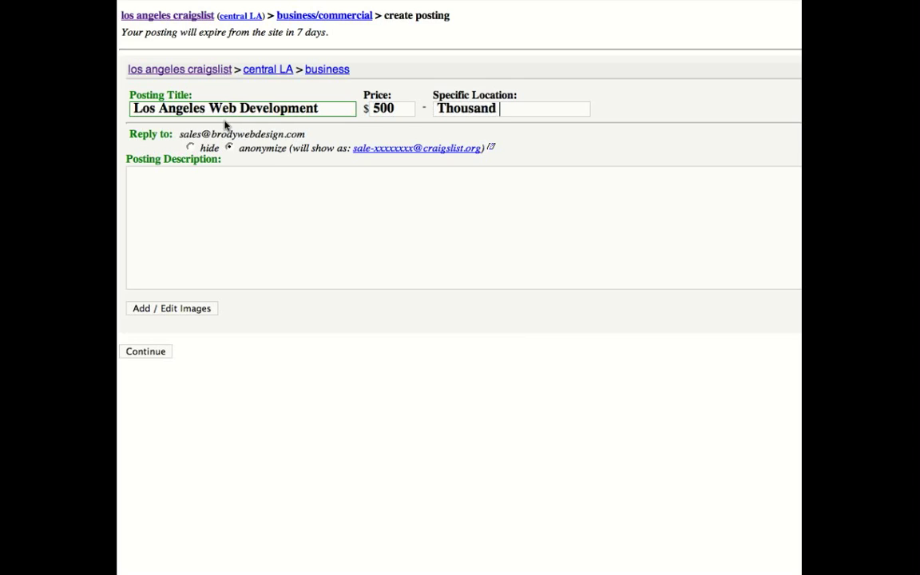
left_click(204, 255)
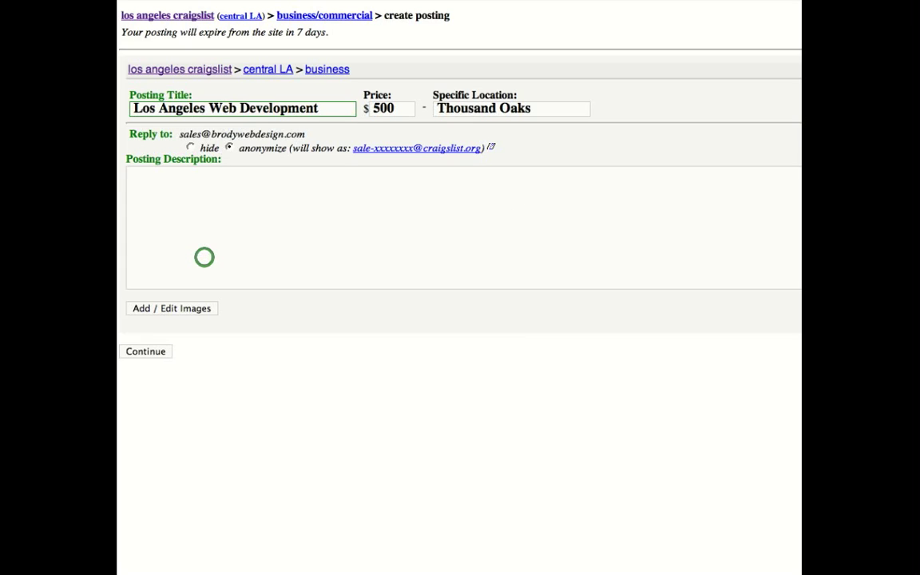
left_click(378, 197)
type("We understand that professional web design is very crucial. It all amounts to what each customer's preference is, always listening and making suggestions process works is, we request a list of requirements and websites of design preference to best fit your goals. This procedure ensures that we will accomplish proper planning of the website from all aspects. http://www.brodywebdesign.com/services.html")
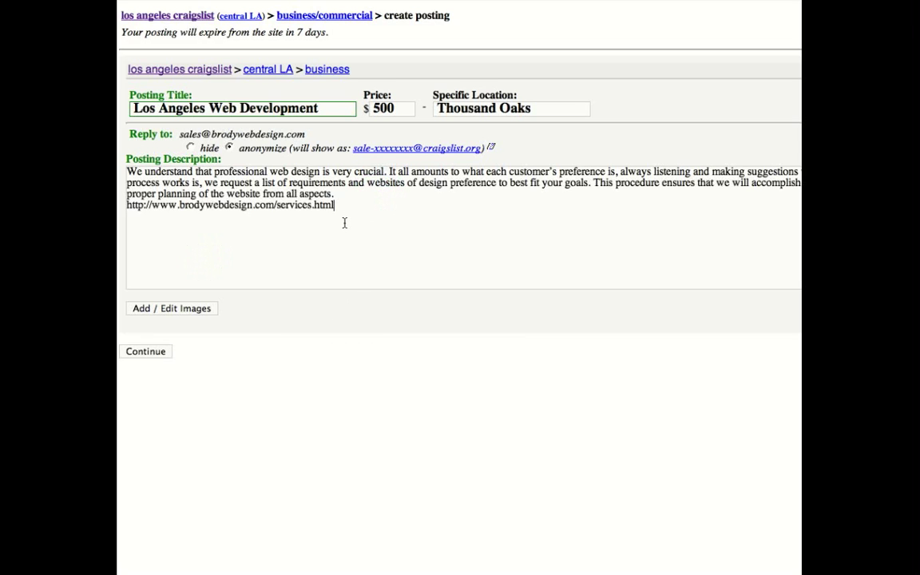
left_click_drag(365, 204, 125, 170)
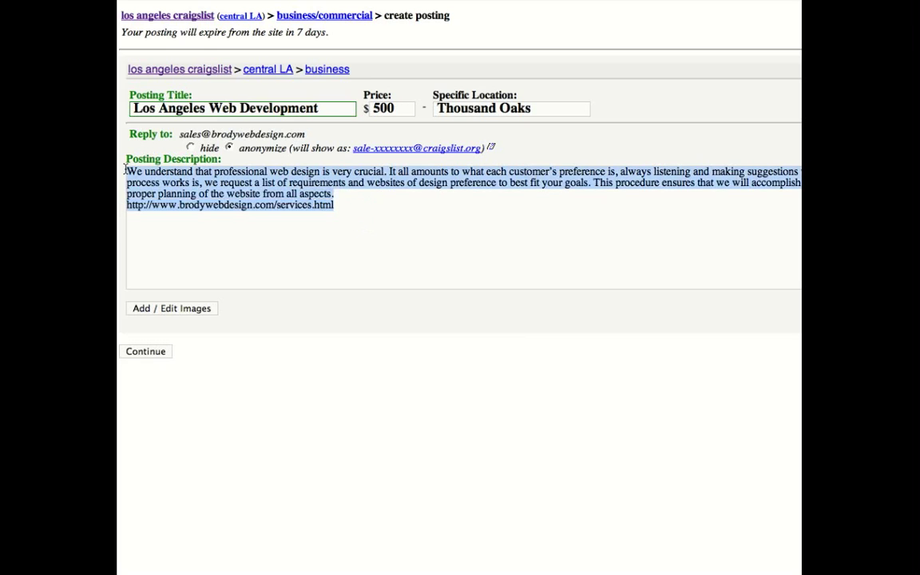
left_click(335, 223)
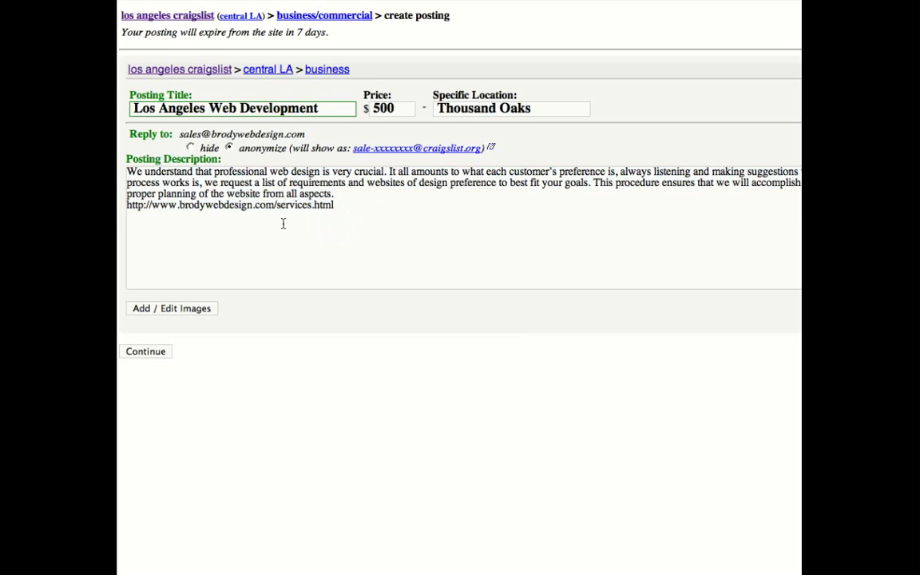
left_click_drag(151, 205, 137, 199)
left_click(349, 205)
Step: Attach bwdlogochrome.jpg from HTML ADS > Brody Web Design Ads > images as the first image, then preview
left_click(210, 354)
left_click(165, 312)
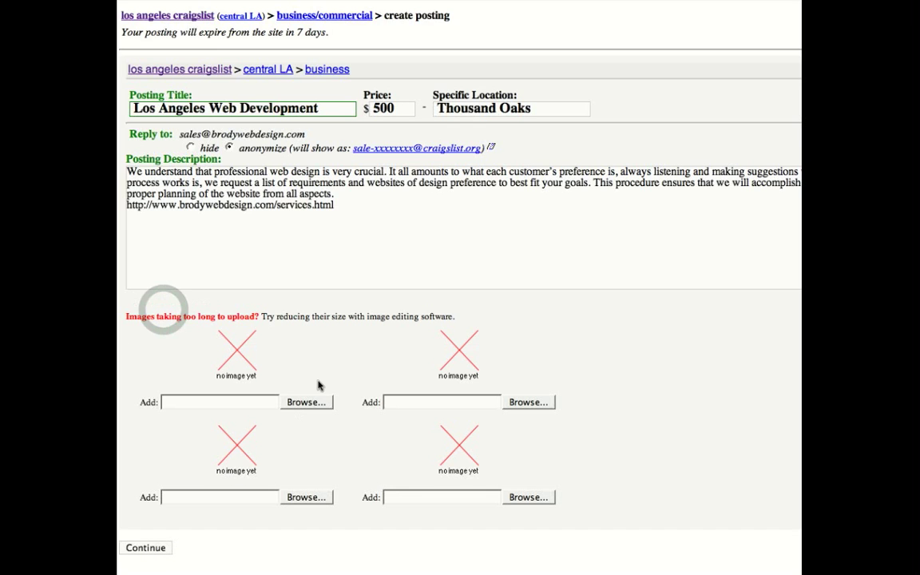
left_click(294, 402)
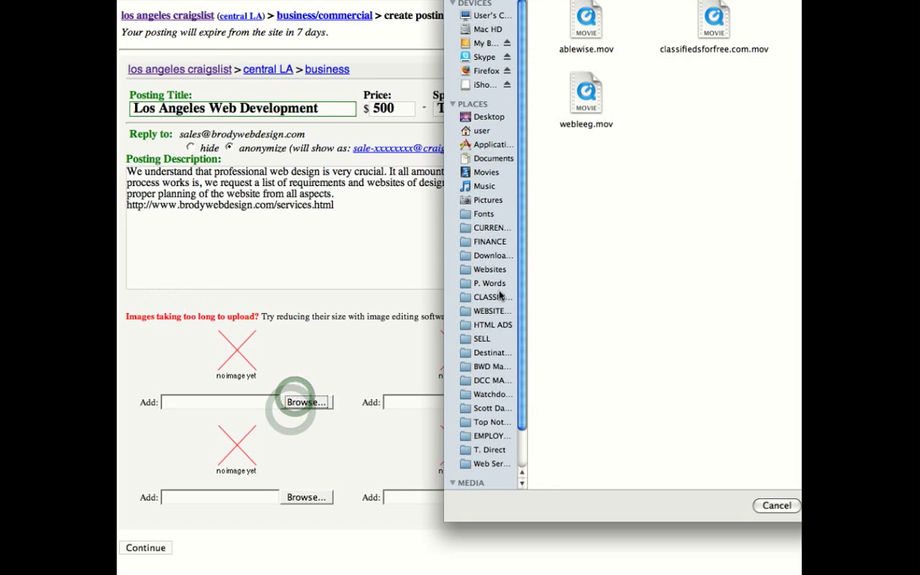
left_click(493, 324)
left_click(623, 2)
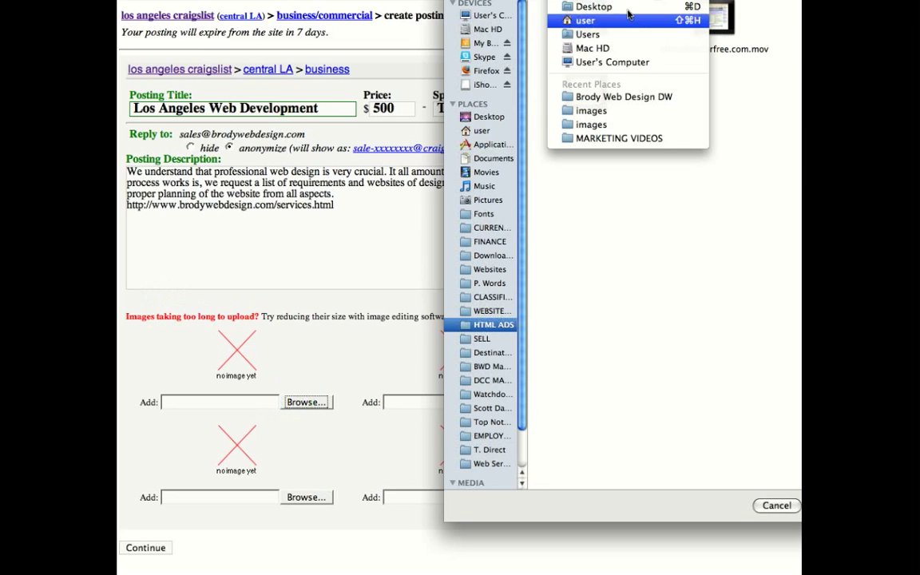
left_click(604, 125)
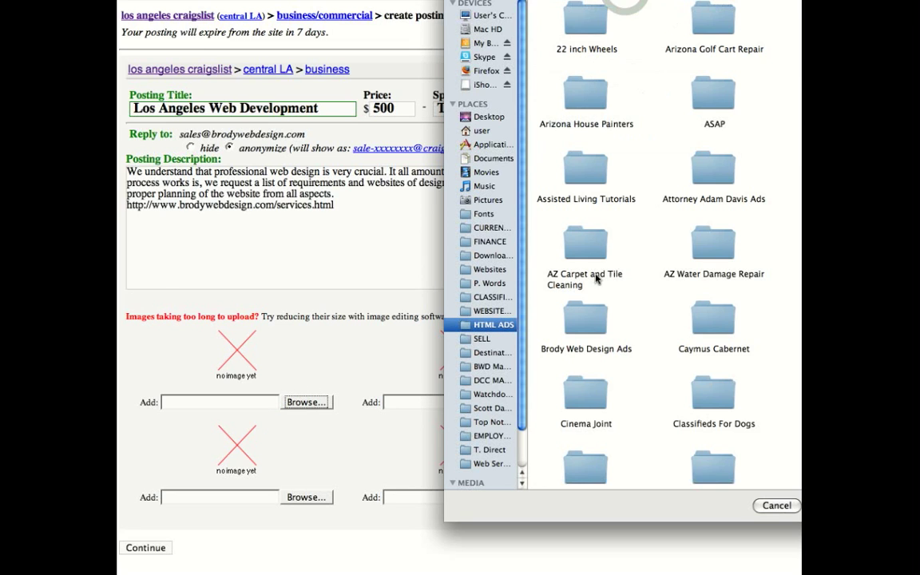
left_click(588, 312)
double_click(583, 312)
double_click(707, 100)
left_click_drag(657, 82, 628, 152)
key("Return")
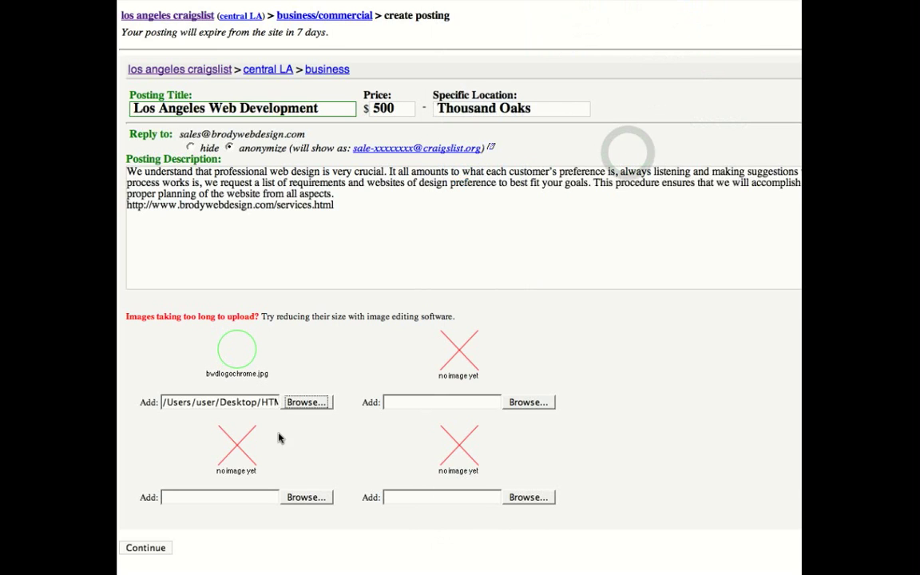
left_click(142, 549)
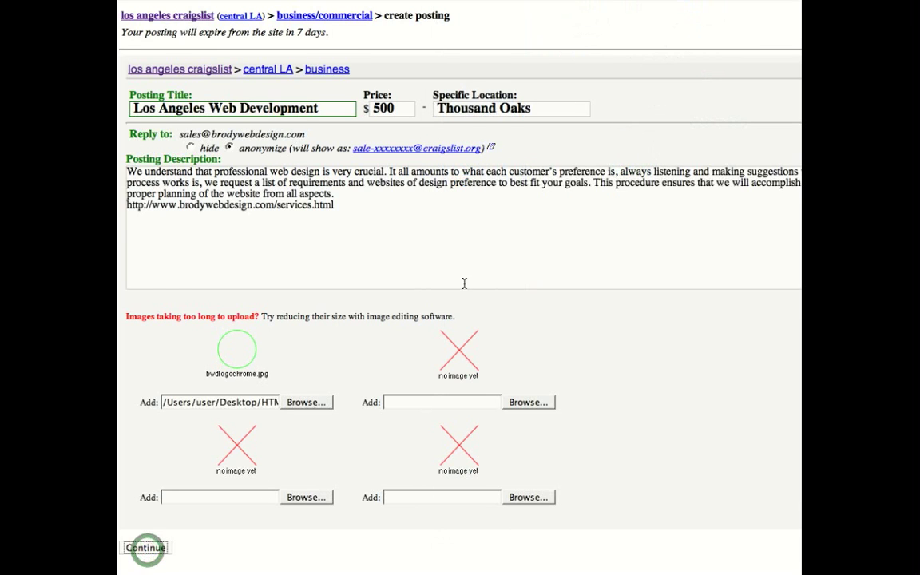
left_click(435, 285)
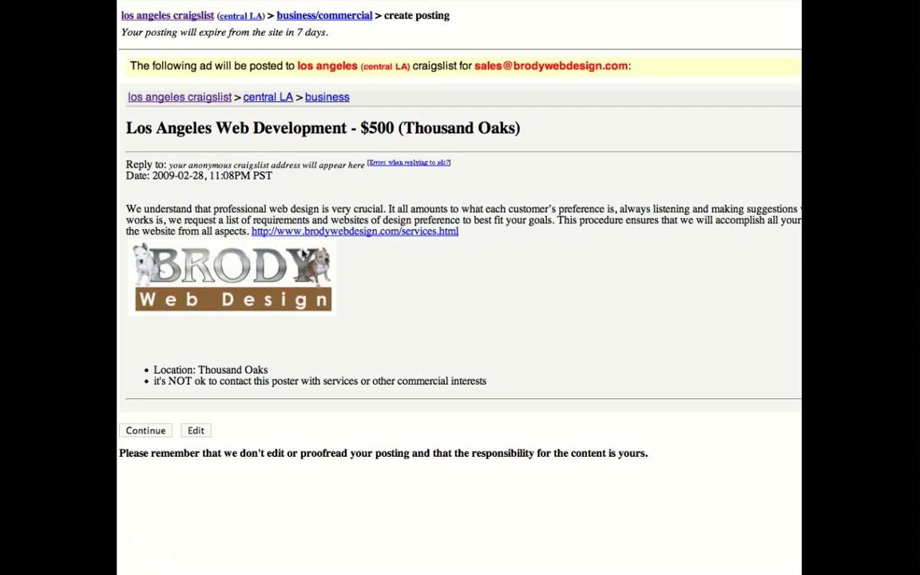
Step: Accept the preview, refresh the verification image until readable, and type the two challenge words
left_click(395, 272)
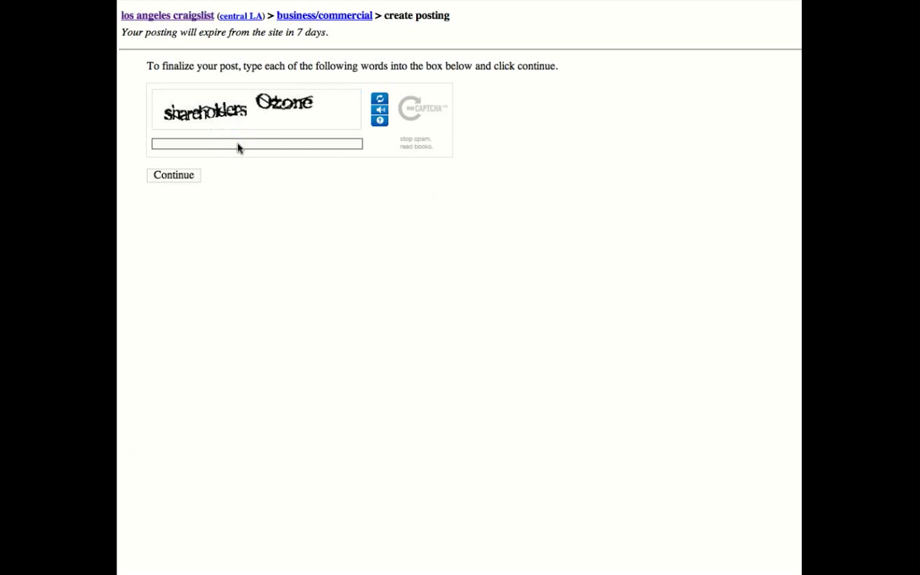
left_click(251, 169)
left_click(380, 100)
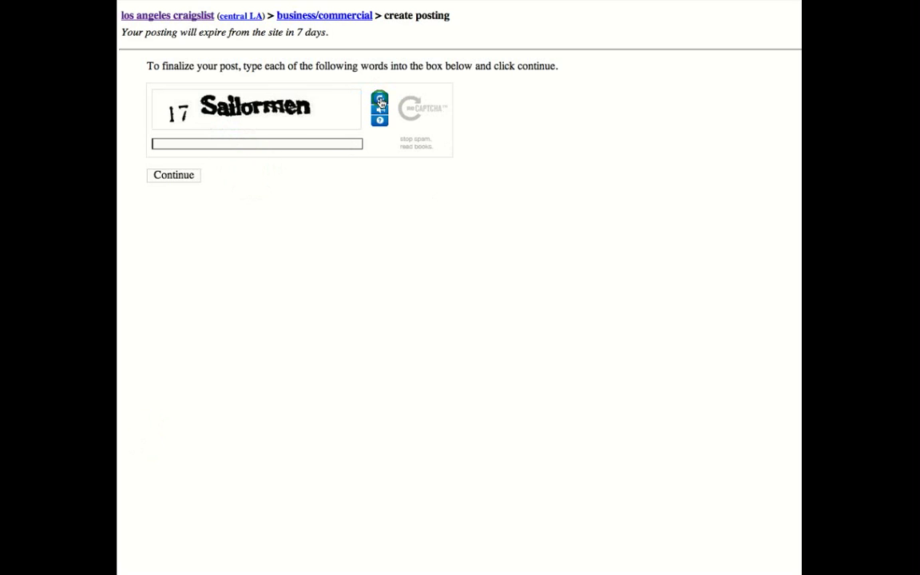
left_click(380, 100)
left_click(297, 111)
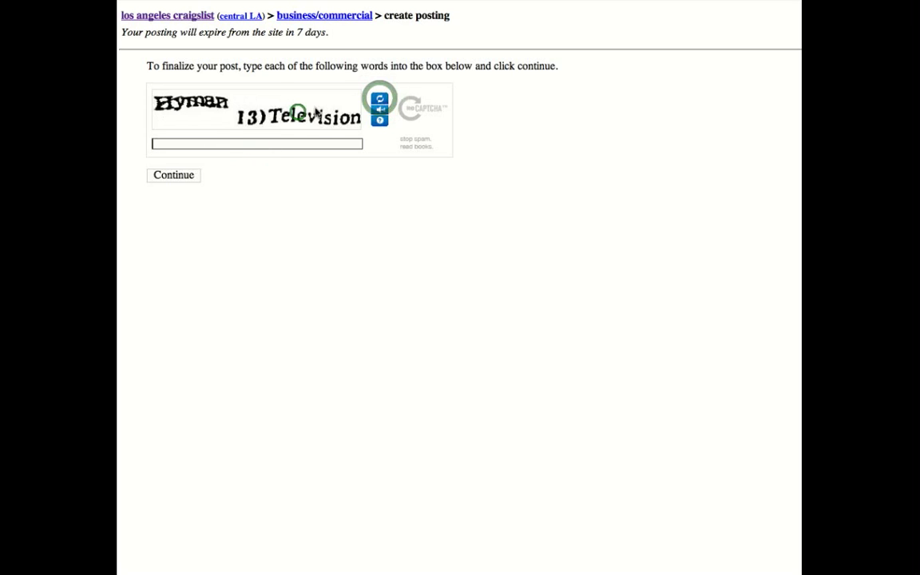
left_click(380, 100)
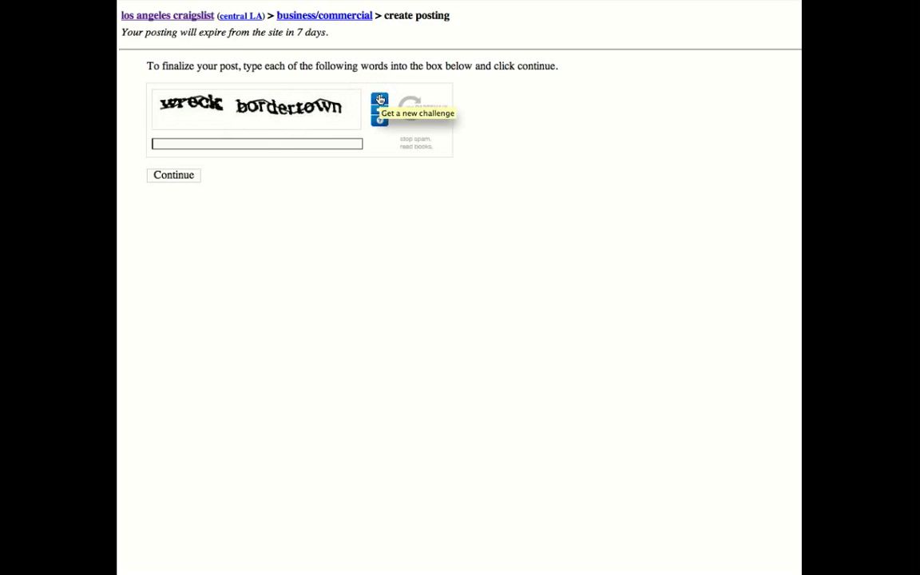
left_click(263, 144)
type("wr")
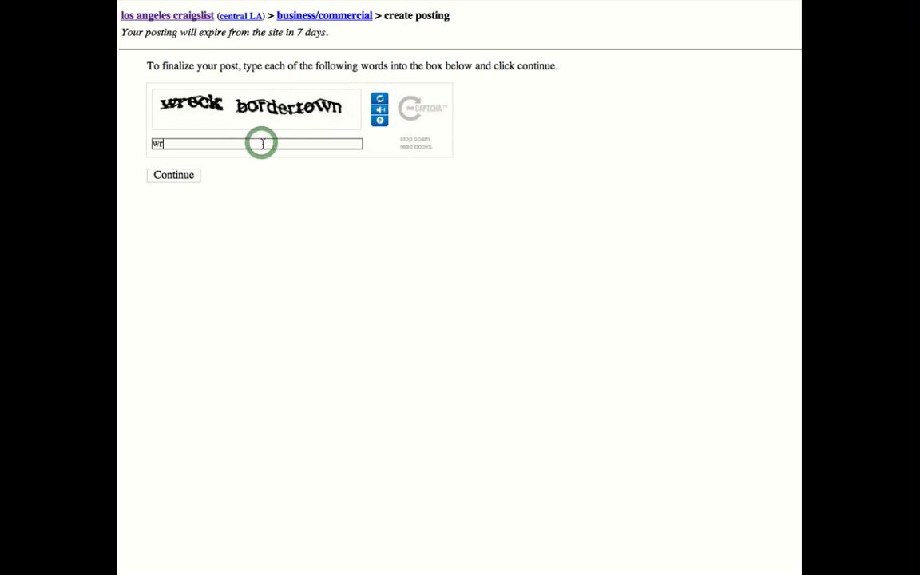
type("eck bordertown")
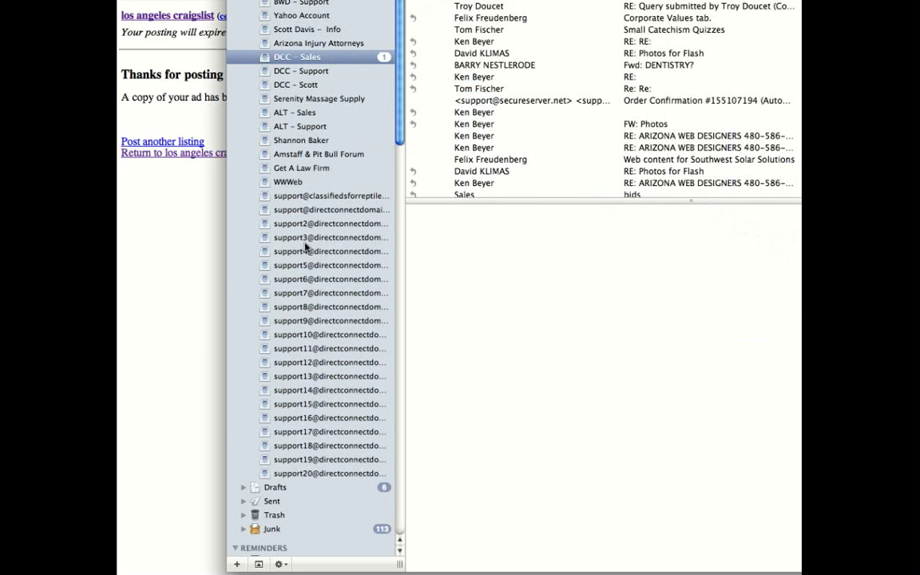
key("super+Tab")
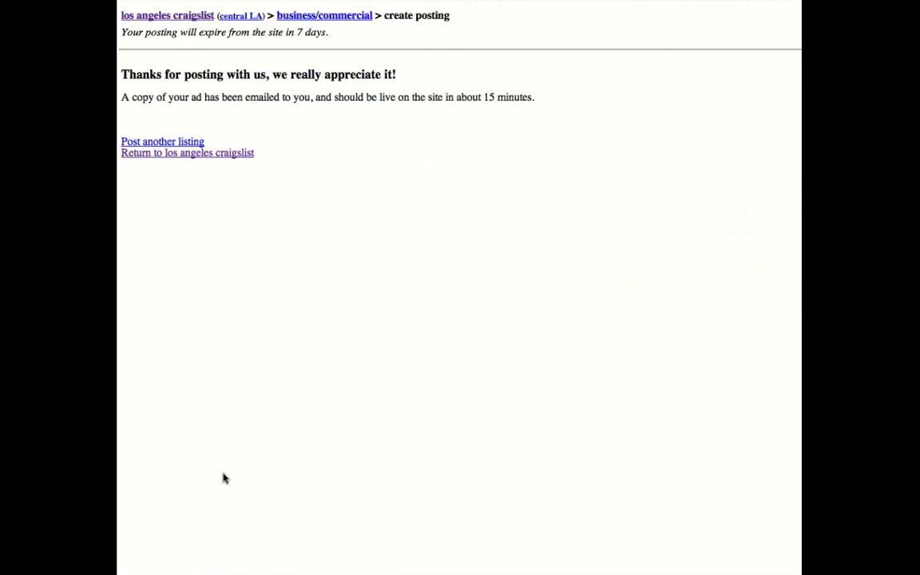
Step: Check the mail inbox, then bring the Finder window forward
left_click(205, 561)
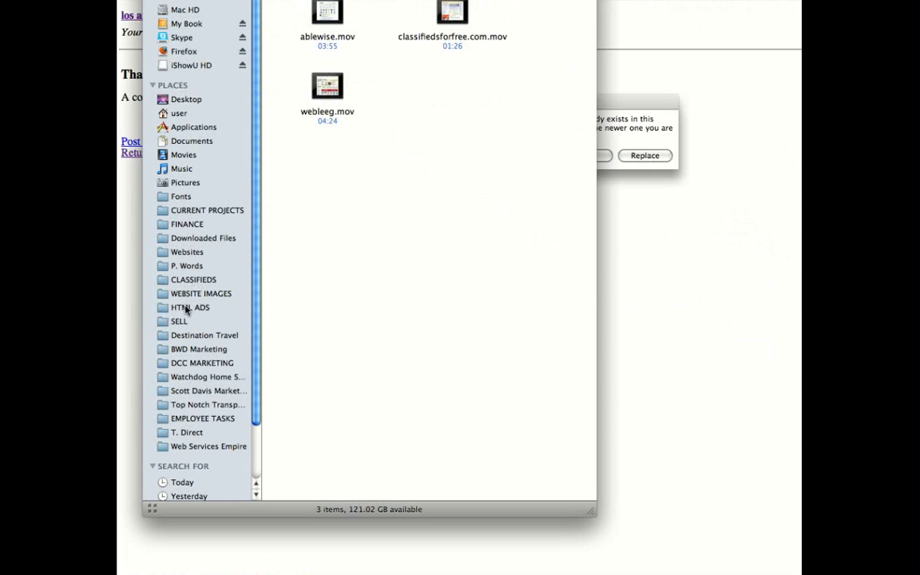
Step: Copy all HTML from BRODY WEB DESIGN – BANNER.txt in HTML ADS > Brody Web Design Ads, then close it
left_click(190, 306)
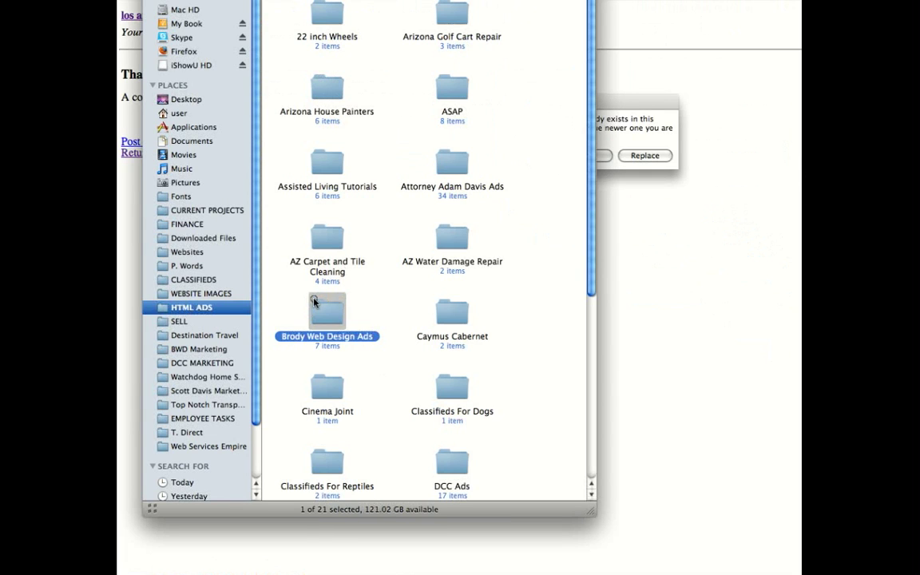
double_click(313, 322)
left_click(310, 15)
double_click(310, 15)
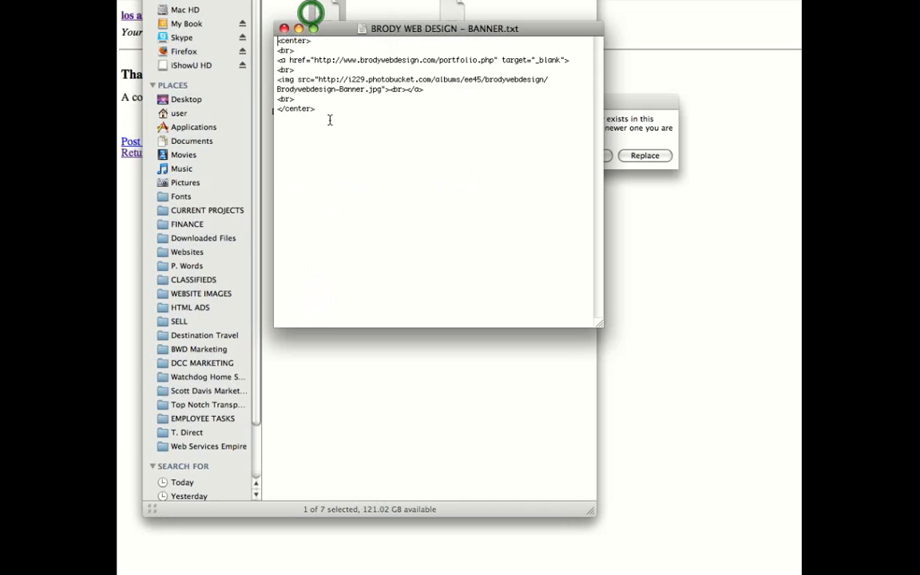
key("super+a")
right_click(332, 115)
left_click(374, 144)
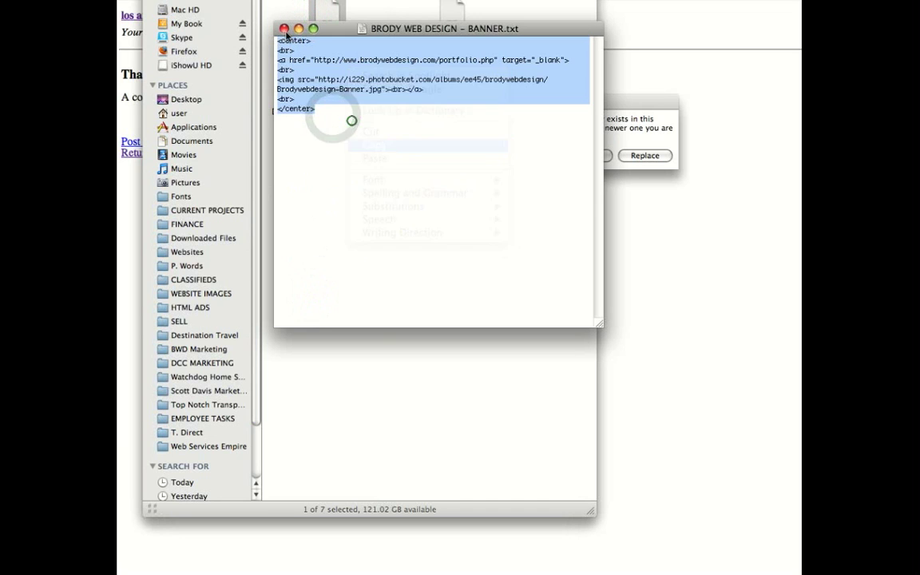
key("super+w")
key("super+m")
left_click(530, 210)
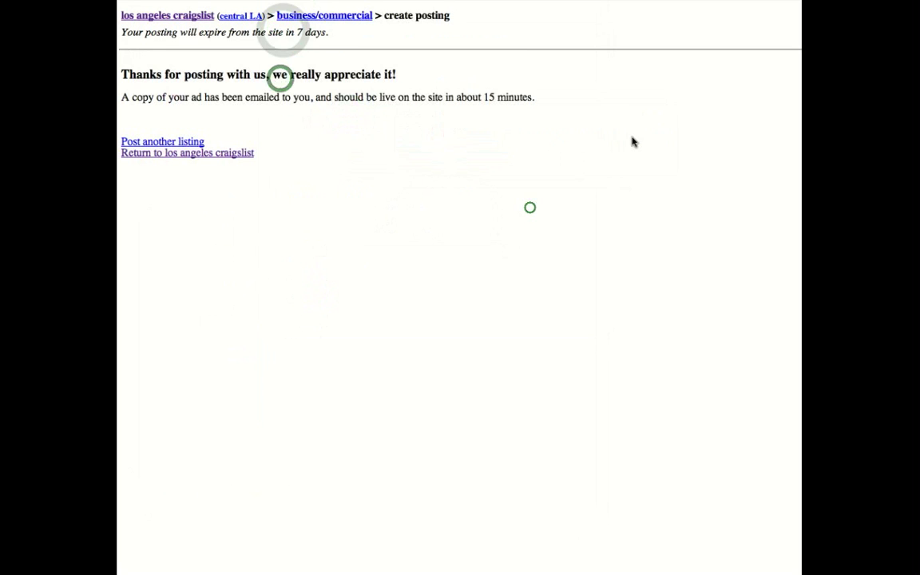
Step: Start a new service-offered posting in computer services for the san fernando valley
left_click(162, 142)
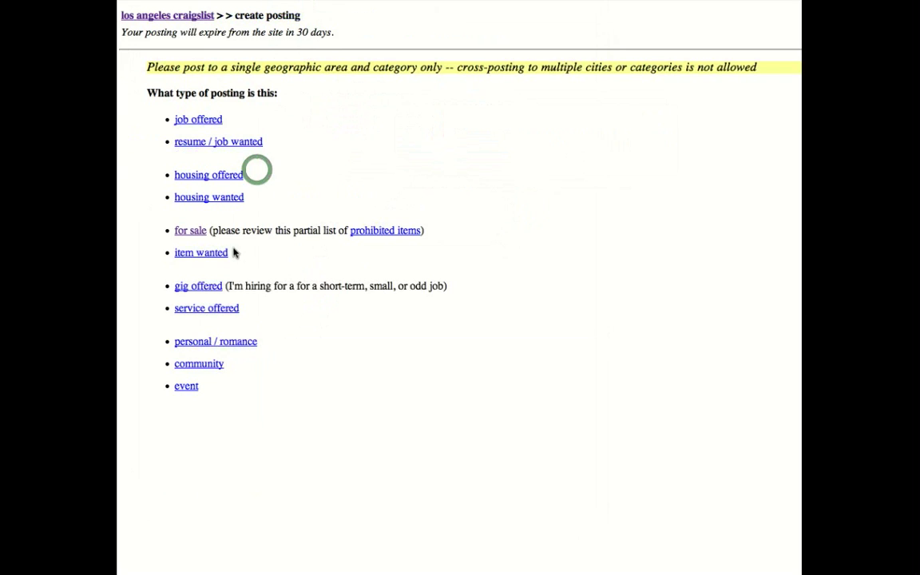
left_click(364, 313)
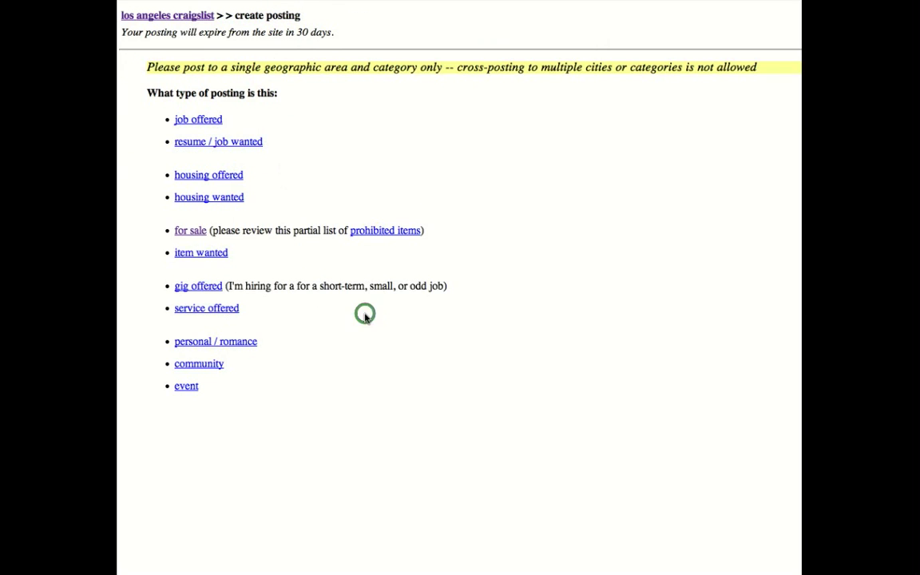
left_click(213, 311)
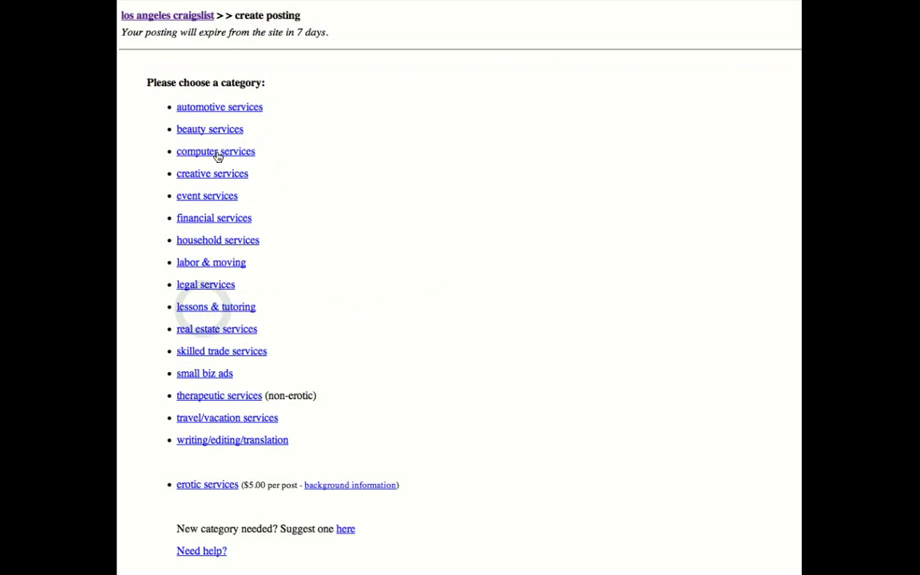
left_click(217, 156)
left_click(218, 165)
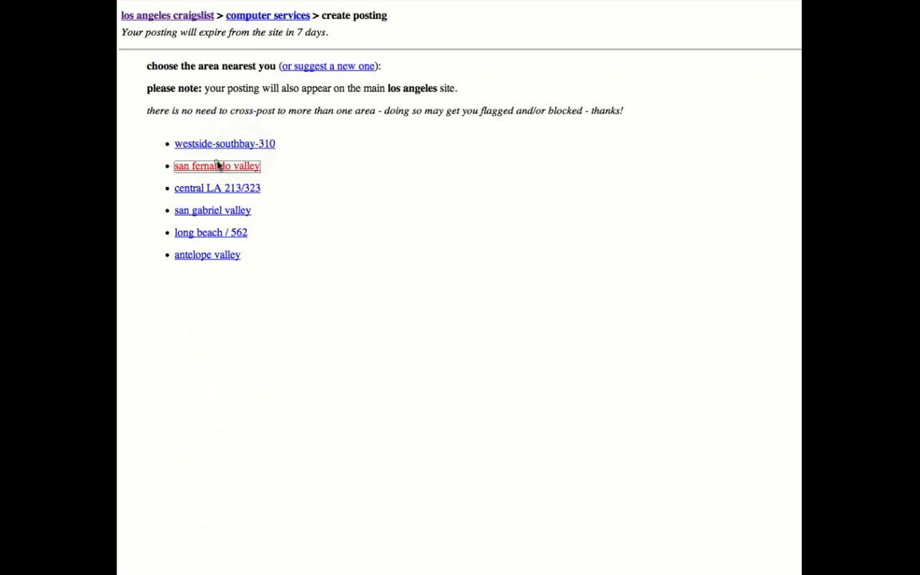
Step: Paste the banner HTML into the Posting Description and check the banner image address
right_click(179, 204)
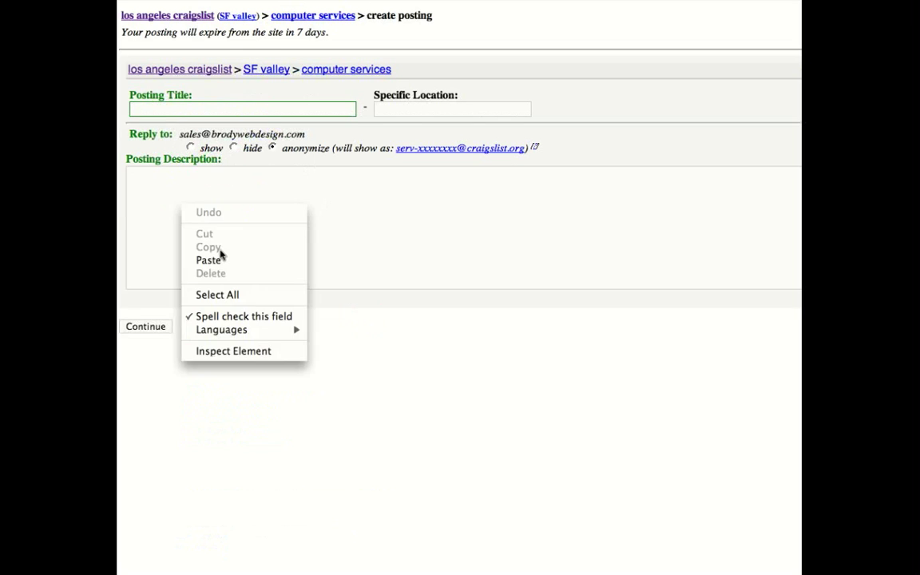
left_click(240, 260)
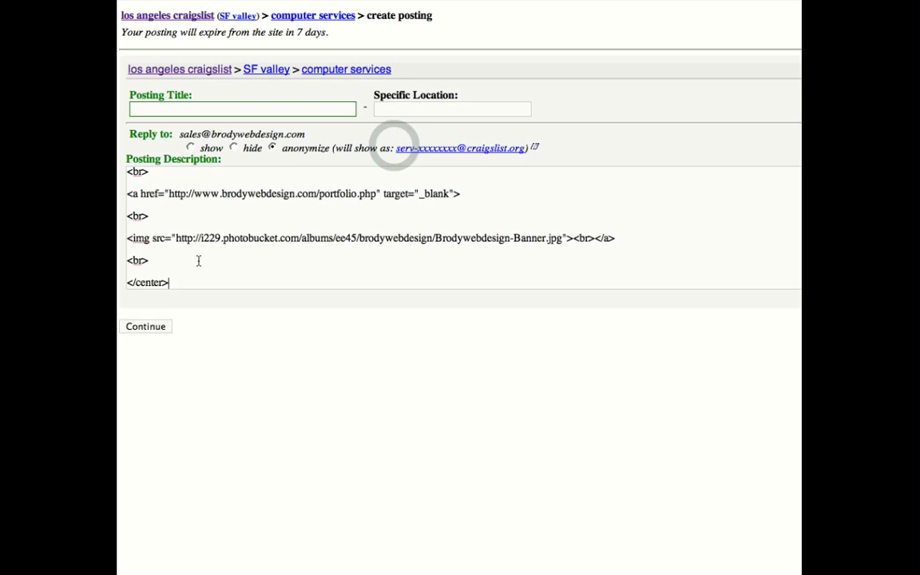
scroll(198, 260, "up", 1)
scroll(220, 209, "down", 1)
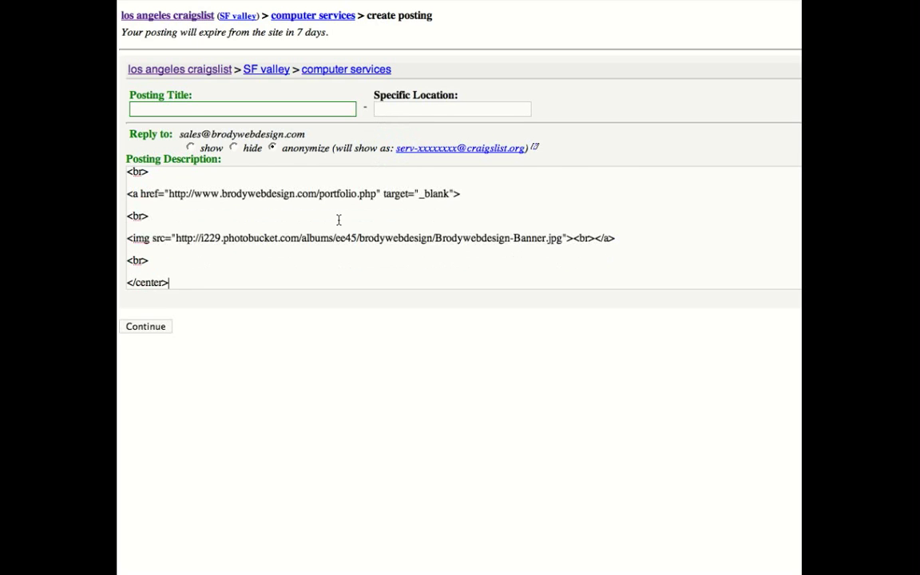
left_click(299, 237)
left_click(480, 238)
scroll(262, 237, "up", 1)
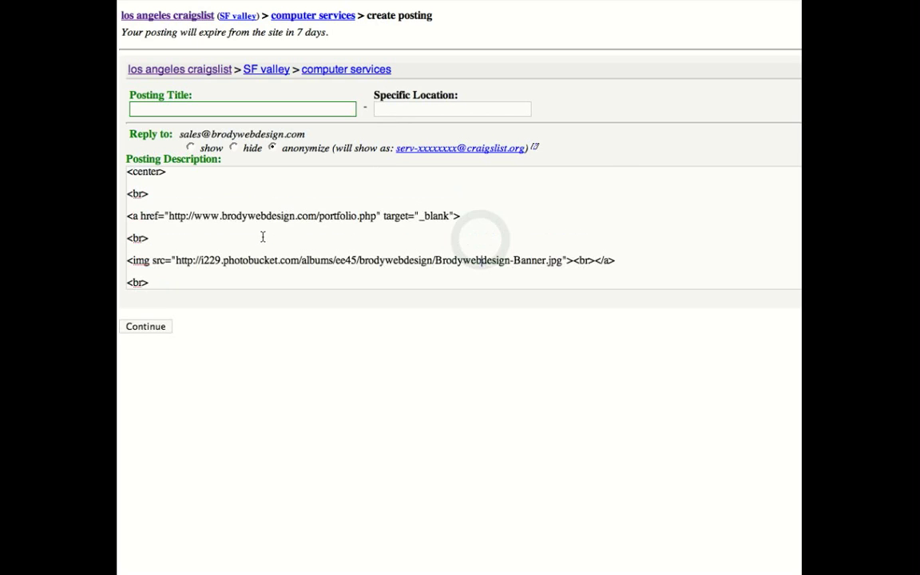
scroll(245, 238, "down", 1)
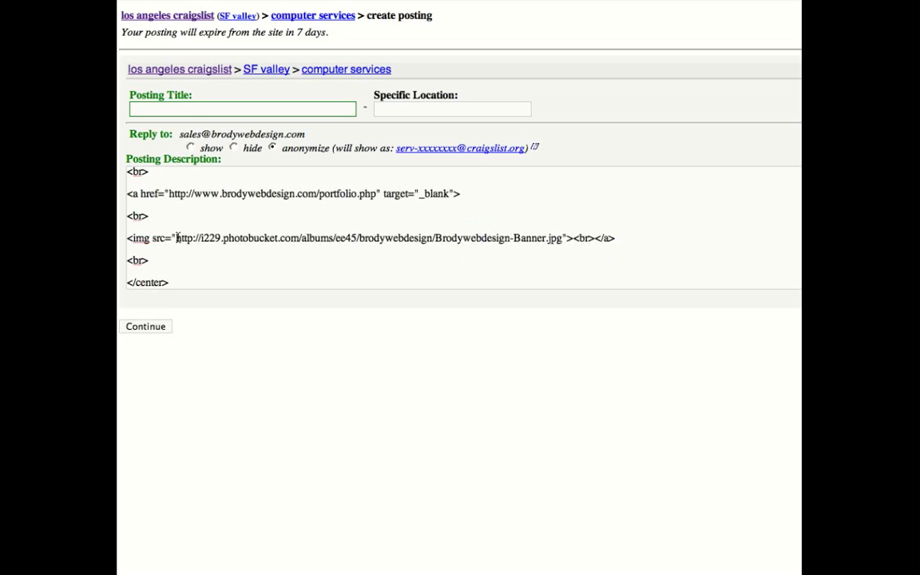
left_click_drag(176, 238, 519, 242)
left_click(539, 231)
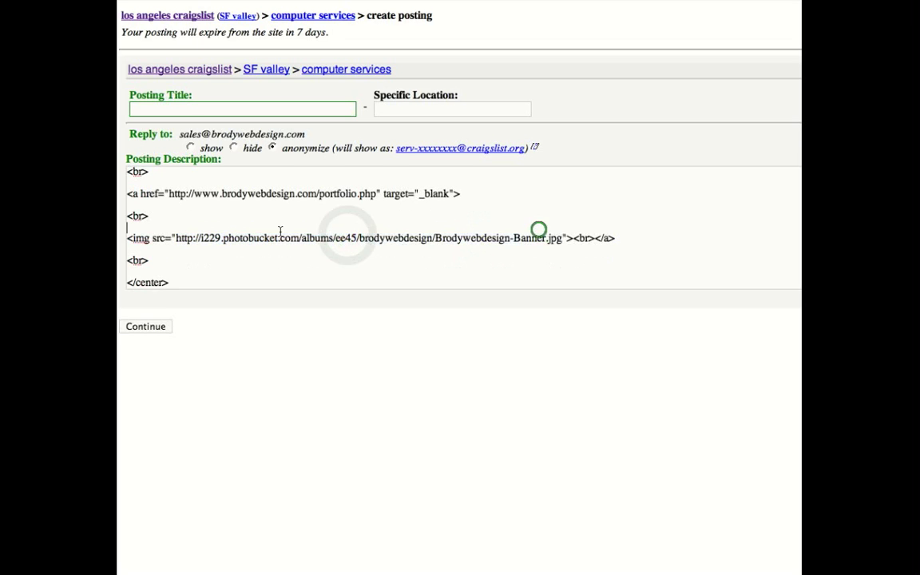
scroll(280, 231, "up", 1)
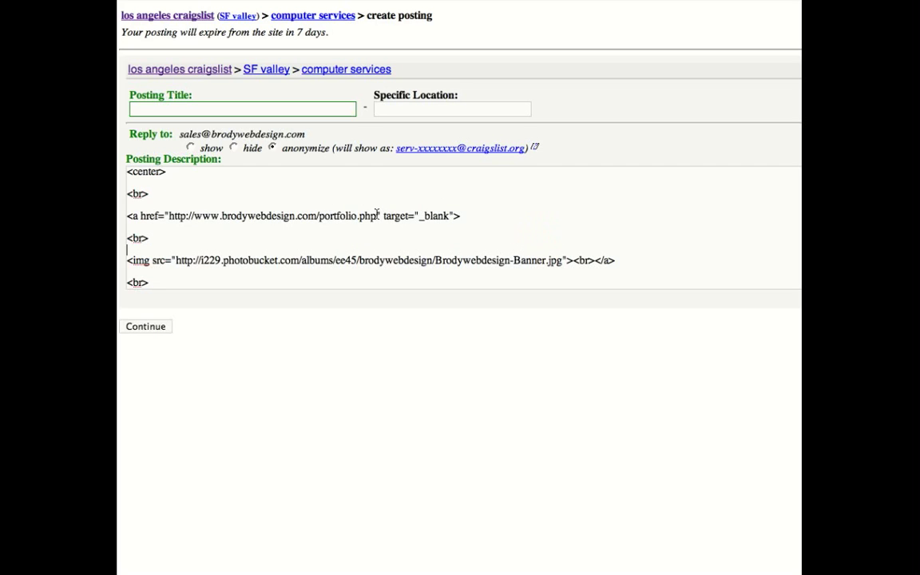
Step: Replace portfolio.php in the link's href with services.html
left_click_drag(376, 213, 318, 214)
type("se")
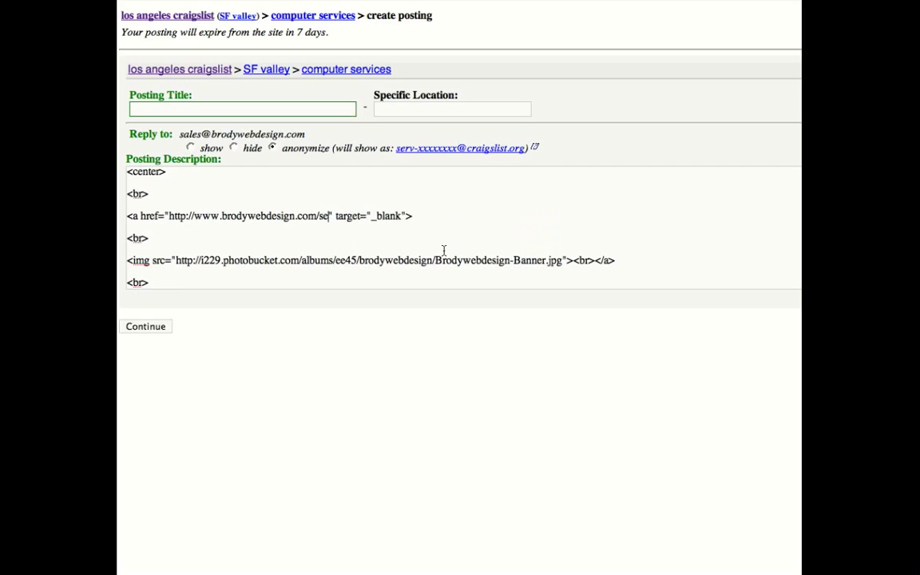
type("rvices.html")
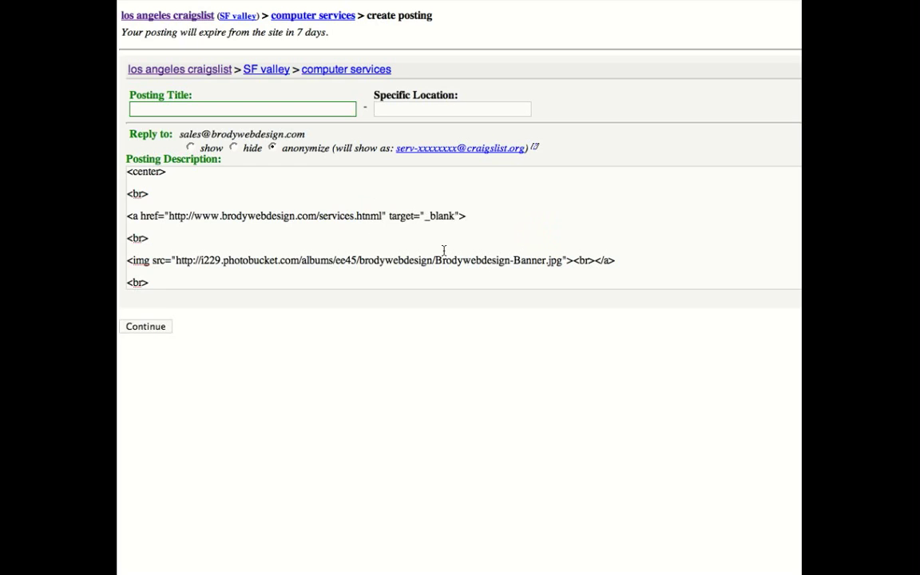
key("BackSpace")
key("BackSpace")
key("BackSpace")
type("ml")
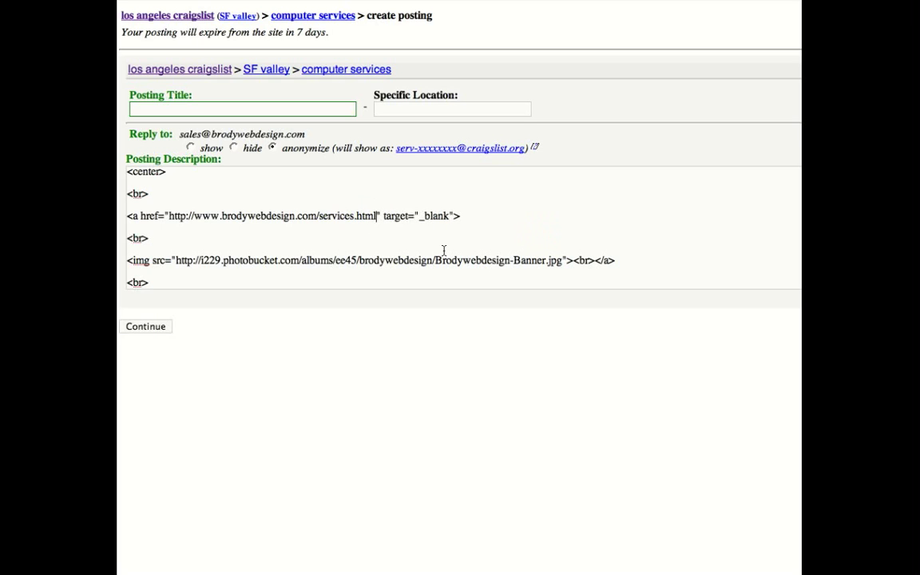
scroll(366, 219, "down", 1)
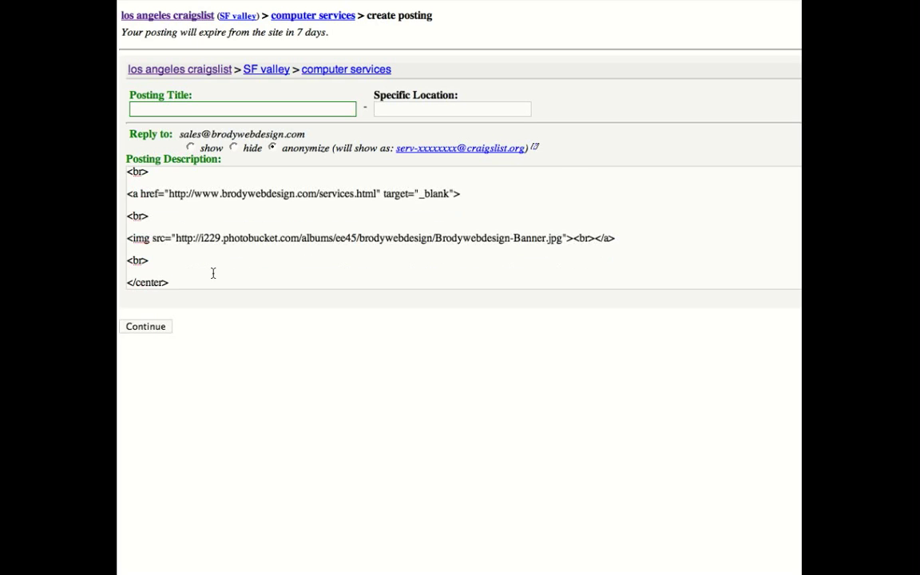
scroll(213, 273, "up", 1)
Step: Title the ad 'Search Engine Optimizations for Businesses'
left_click(189, 108)
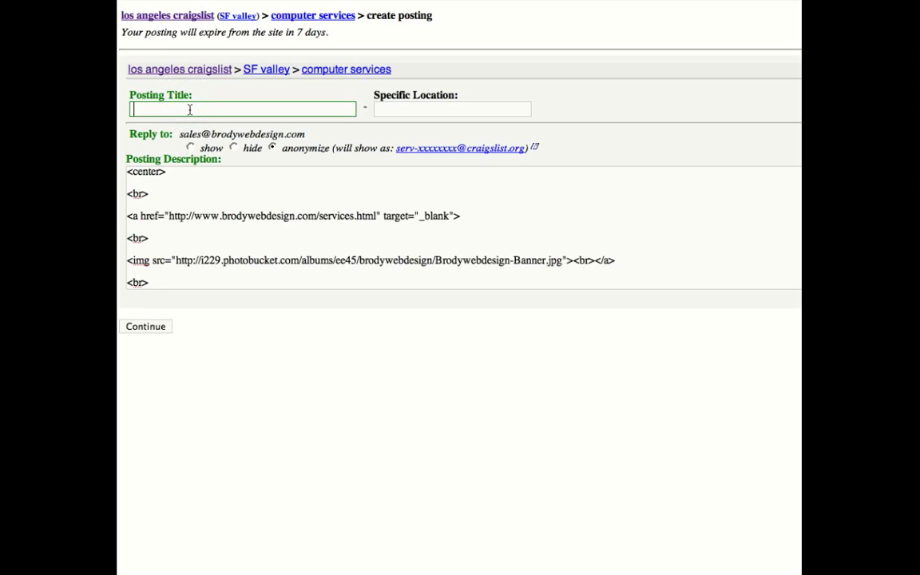
type("Search Eng")
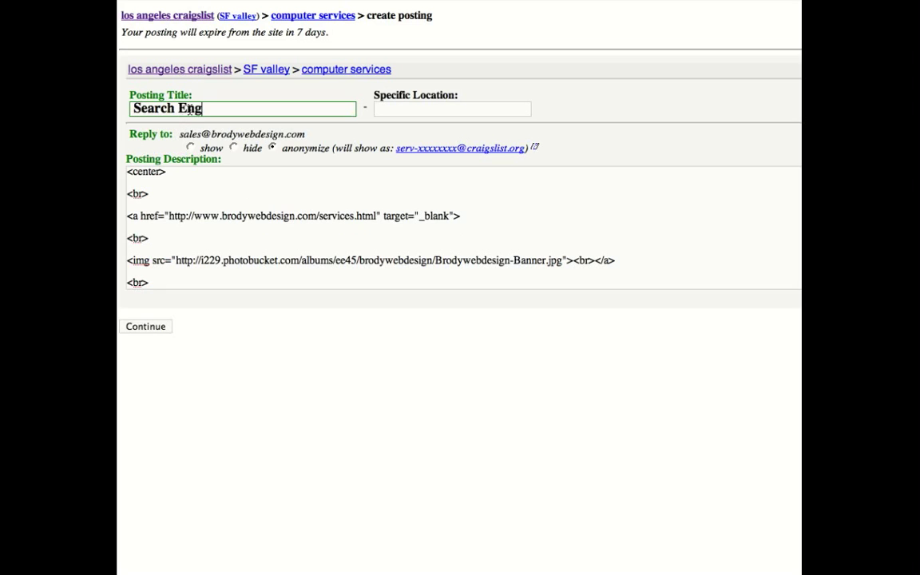
type("ine Optmiz")
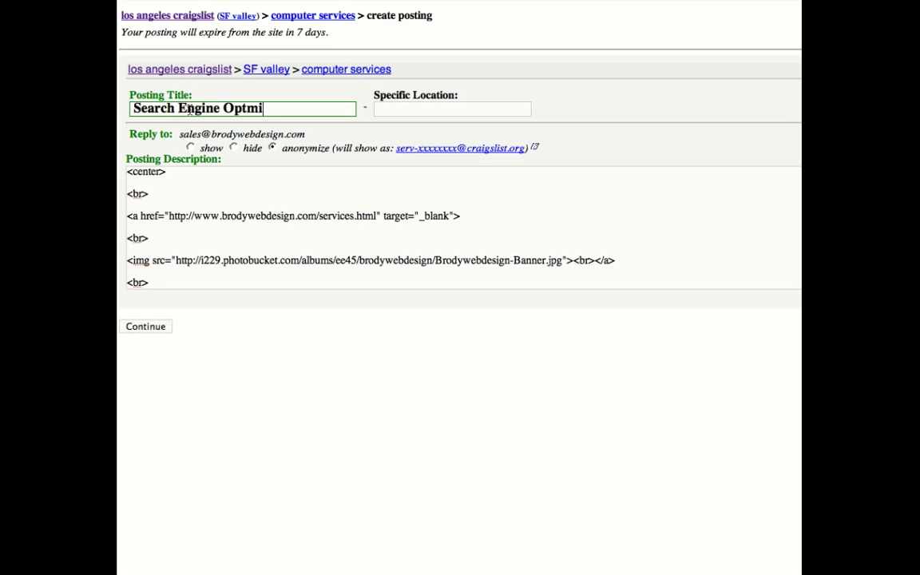
key("BackSpace")
key("BackSpace")
type("imizations for Busines")
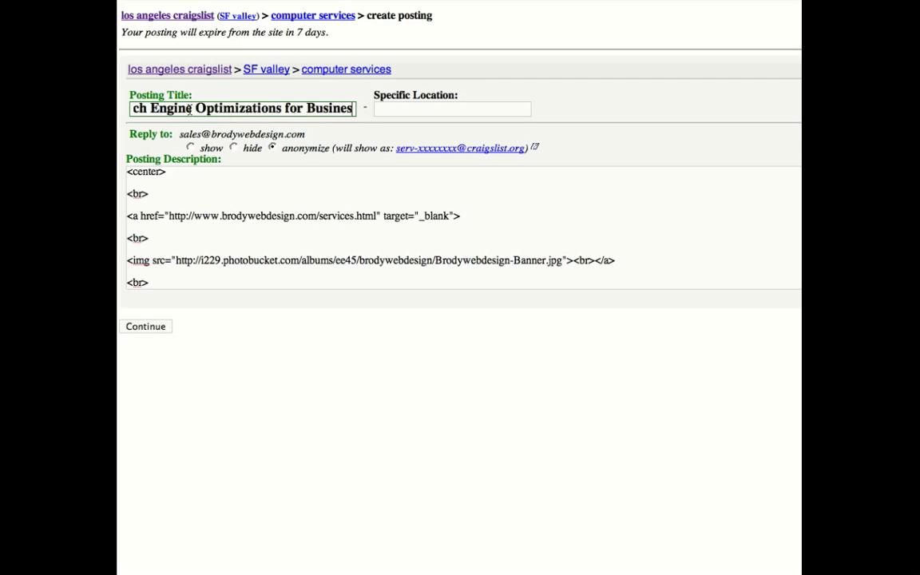
type("ses")
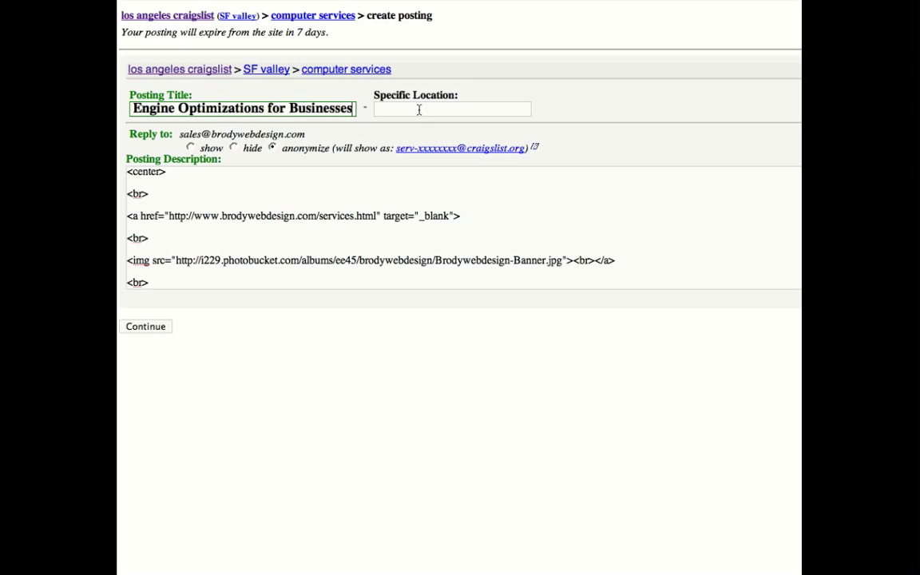
Step: Set the specific location to California and continue to the preview
left_click(418, 109)
type("Californai")
key("BackSpace")
type("ia")
left_click(305, 341)
left_click(138, 327)
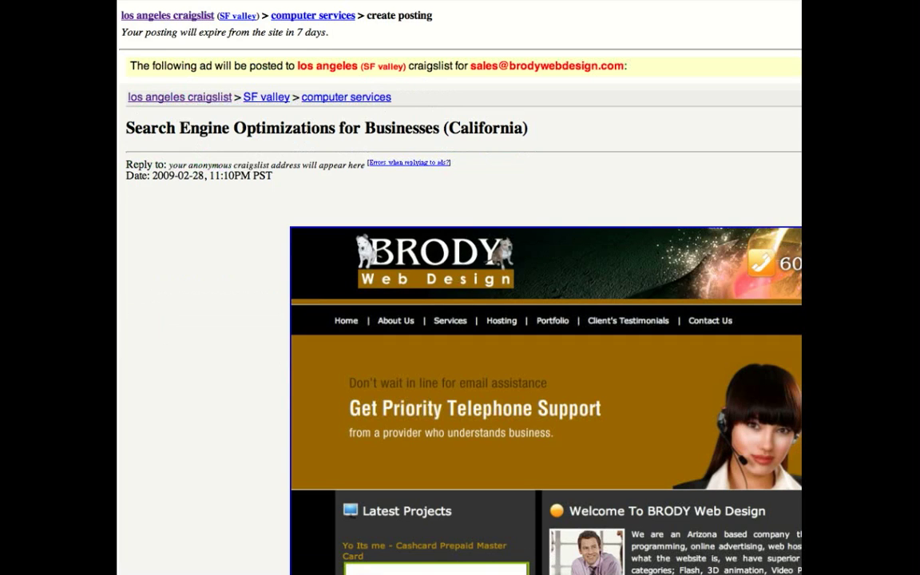
Step: Review the SEO ad preview with its Brody Web Design banner, then accept it
scroll(459, 319, "down", 3)
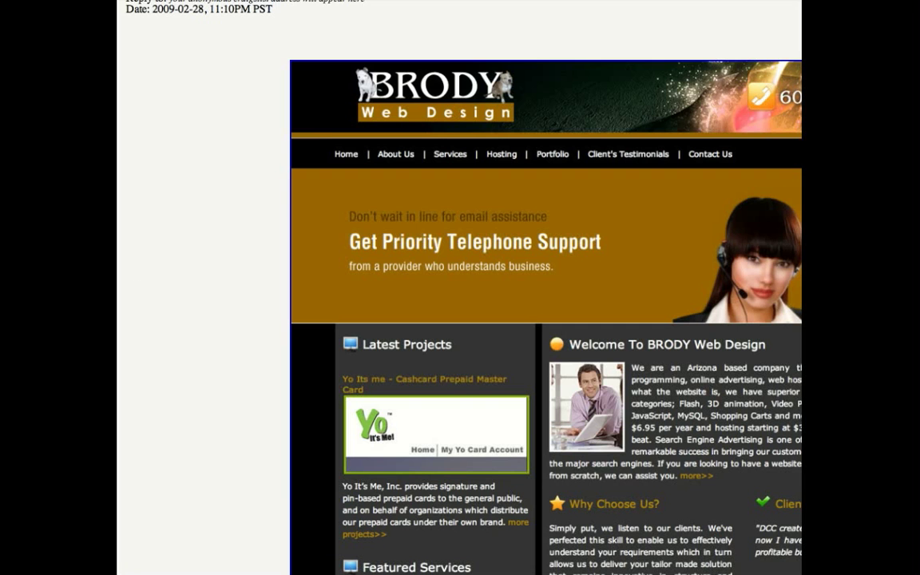
scroll(460, 320, "down", 3)
scroll(459, 319, "up", 6)
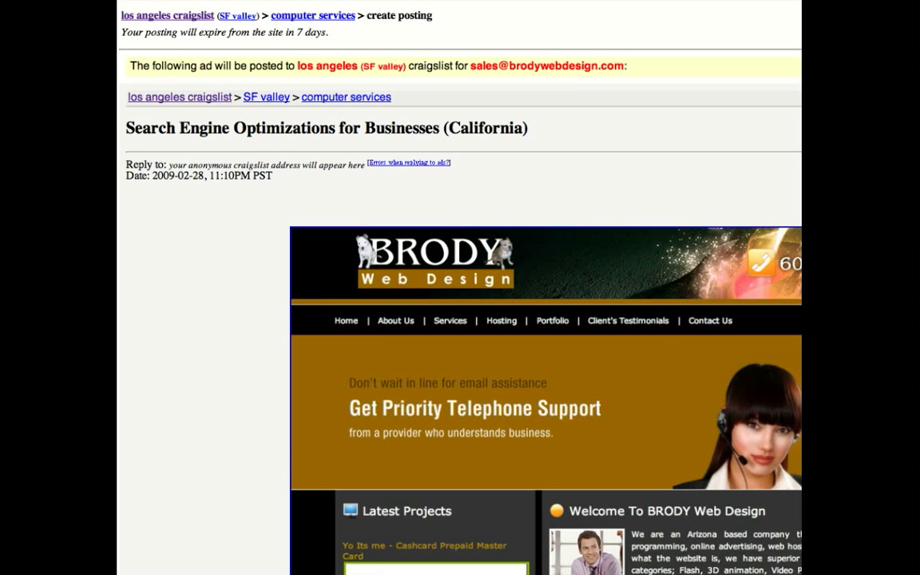
scroll(459, 320, "down", 4)
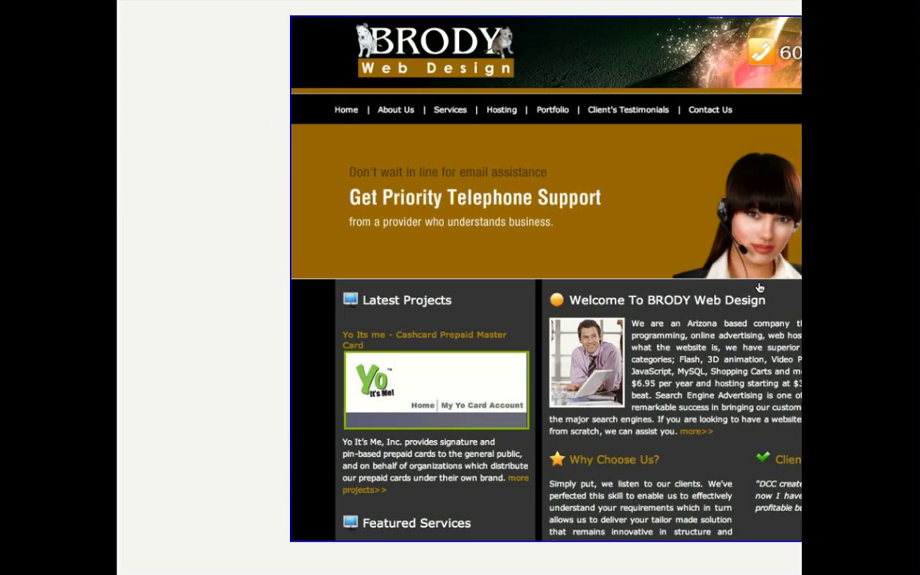
scroll(474, 311, "up", 4)
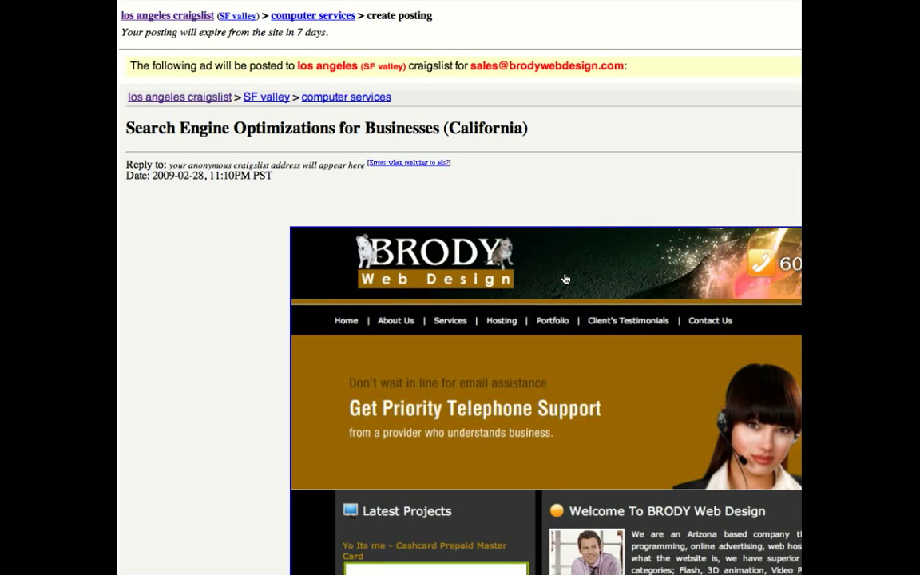
left_click(445, 193)
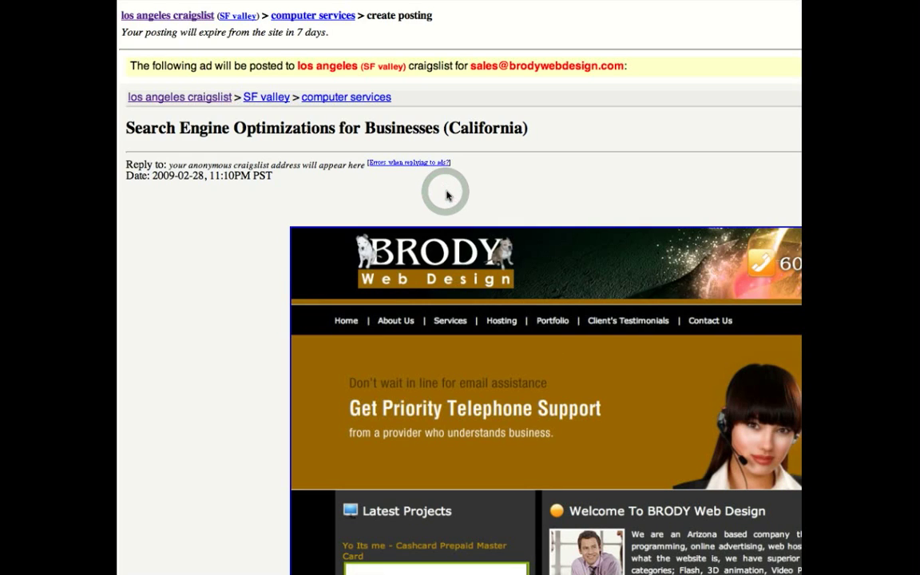
scroll(446, 193, "down", 5)
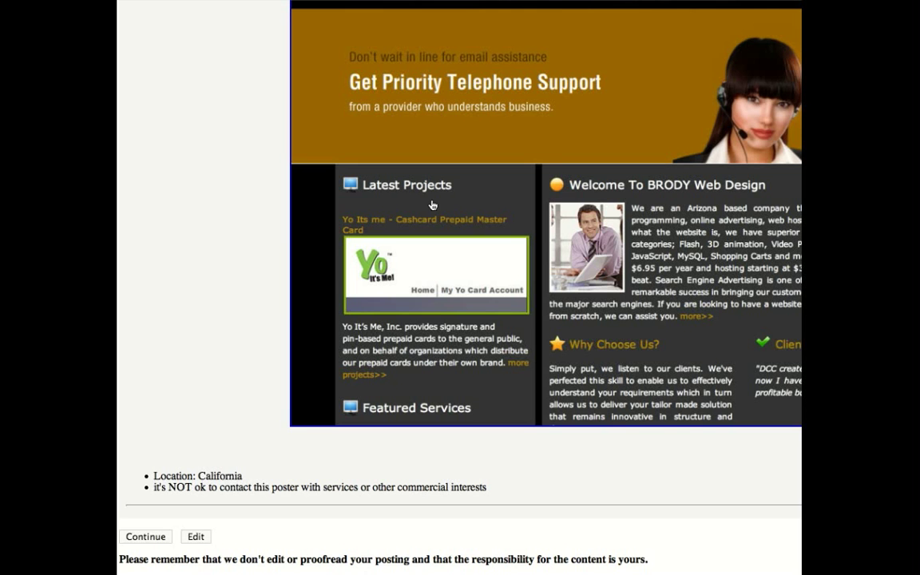
left_click(140, 537)
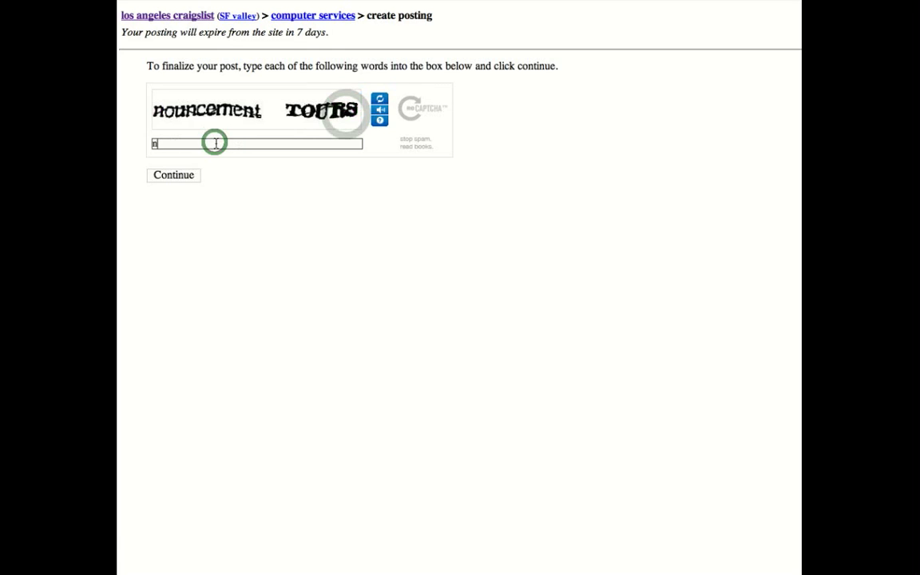
Step: Enter the captcha words 'nouncement tours' in the word-verification answer box
type("ouncement")
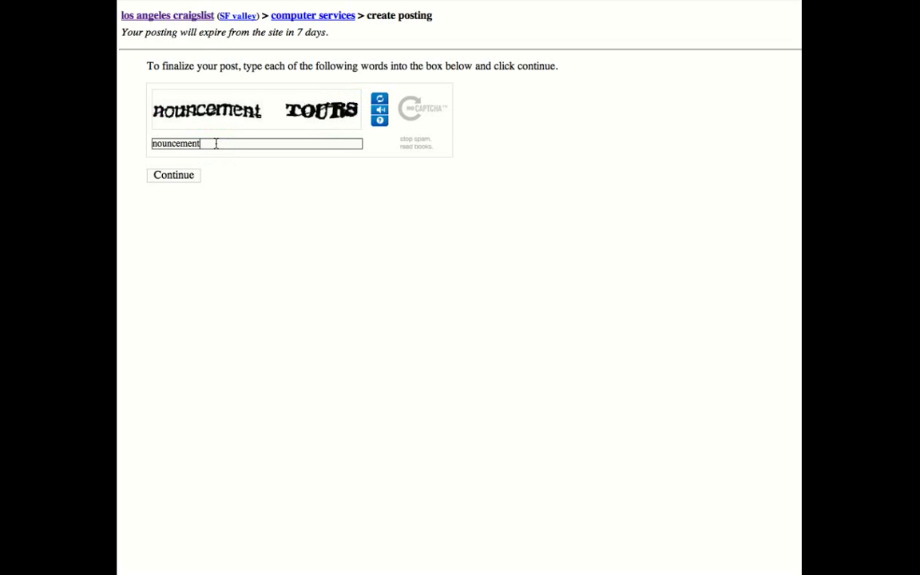
type(" tours")
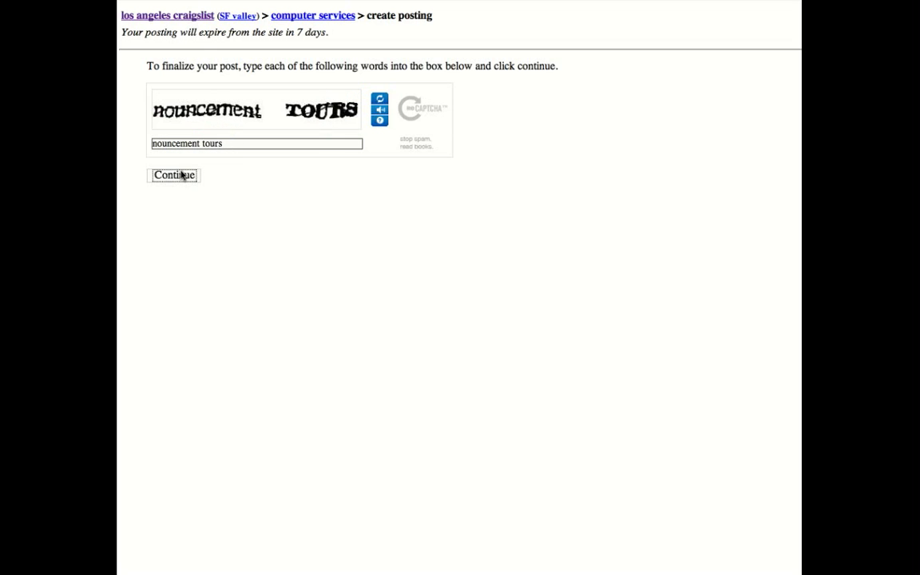